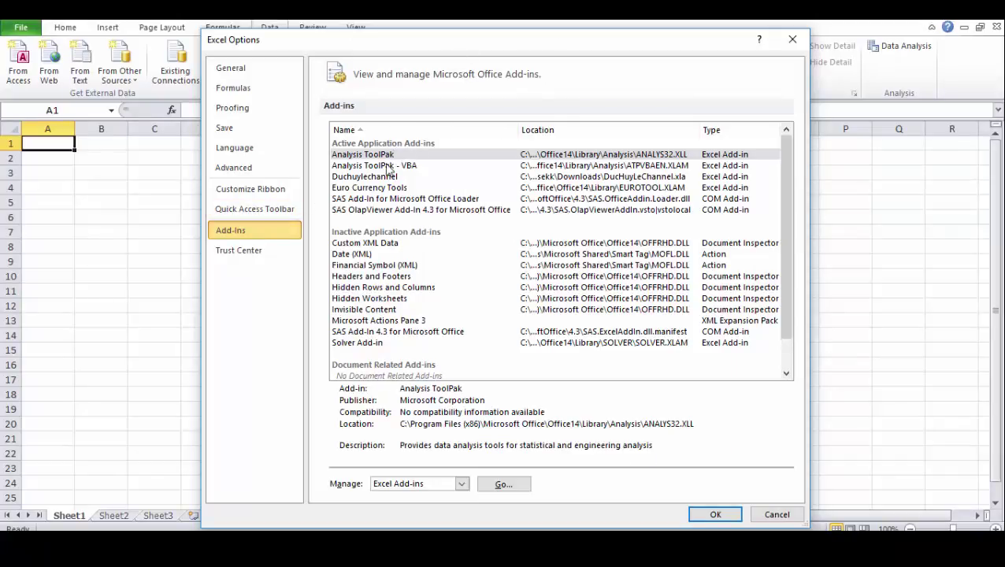
- Open the Excel add-ins manager and disable Duchuylechannel and Euro Currency Tools, keeping both Analysis ToolPak add-ins enabled
scroll(413, 268, "down", 1)
scroll(421, 280, "up", 1)
left_click(520, 485)
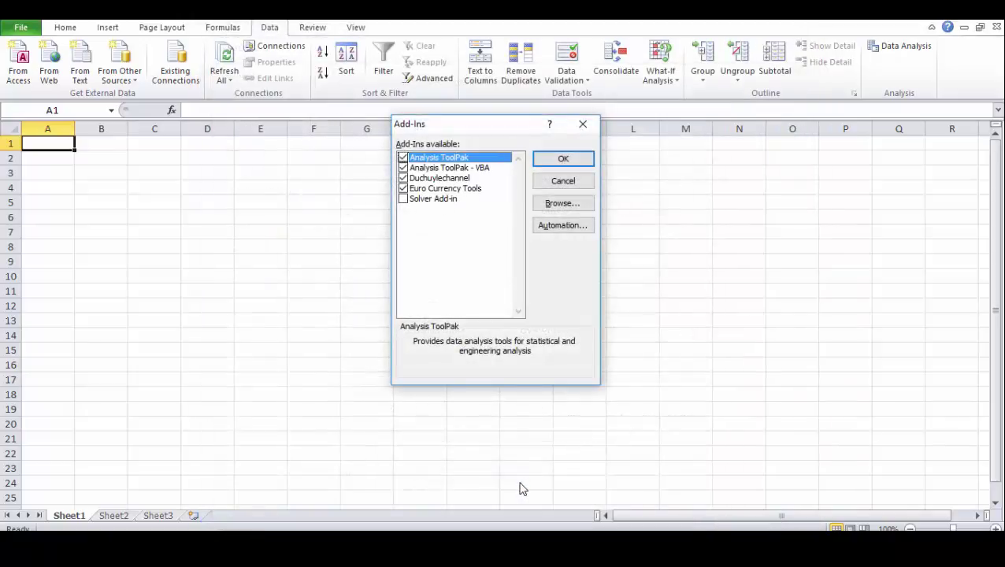
left_click(404, 157)
left_click(402, 178)
left_click(402, 188)
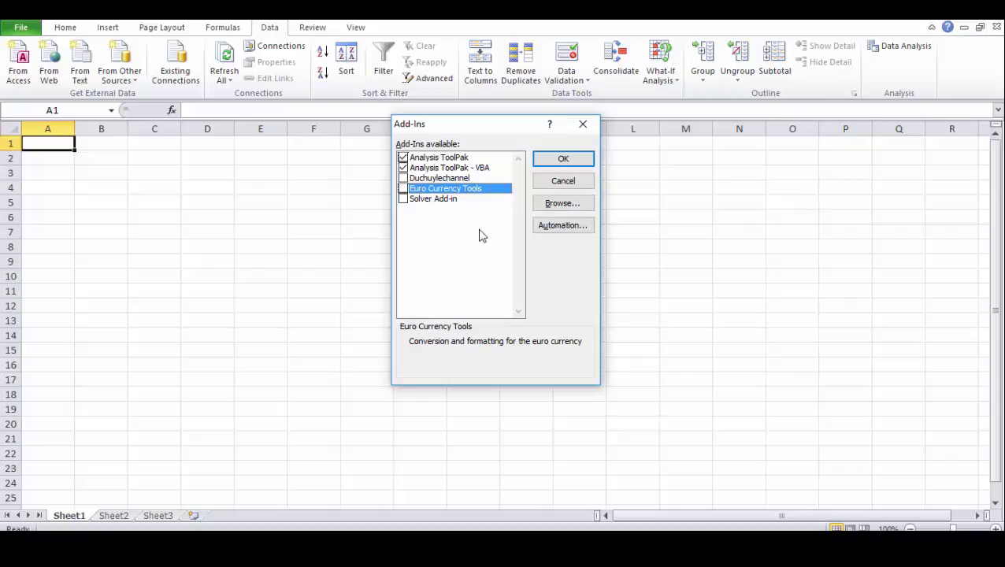
left_click(554, 207)
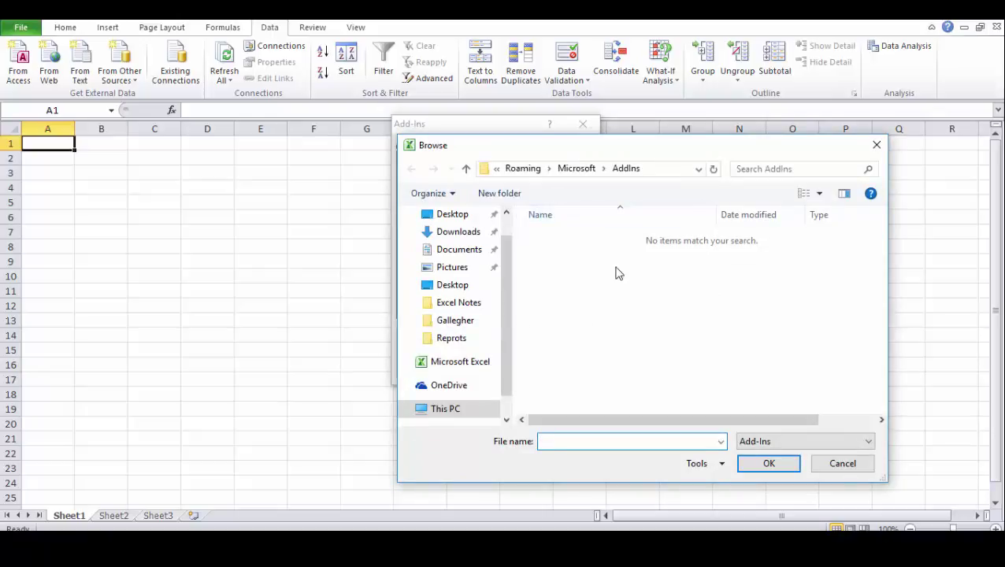
left_click(842, 463)
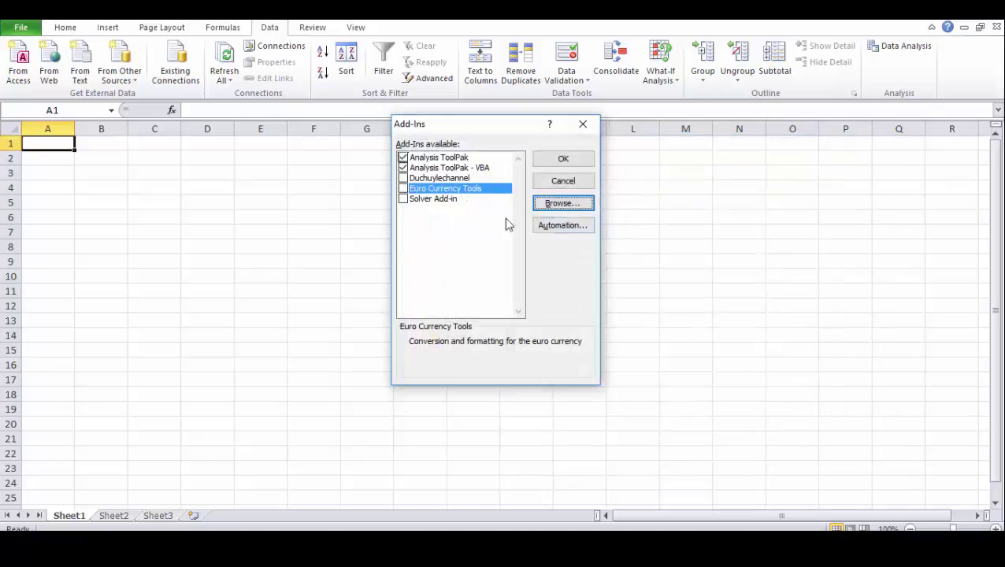
left_click(571, 159)
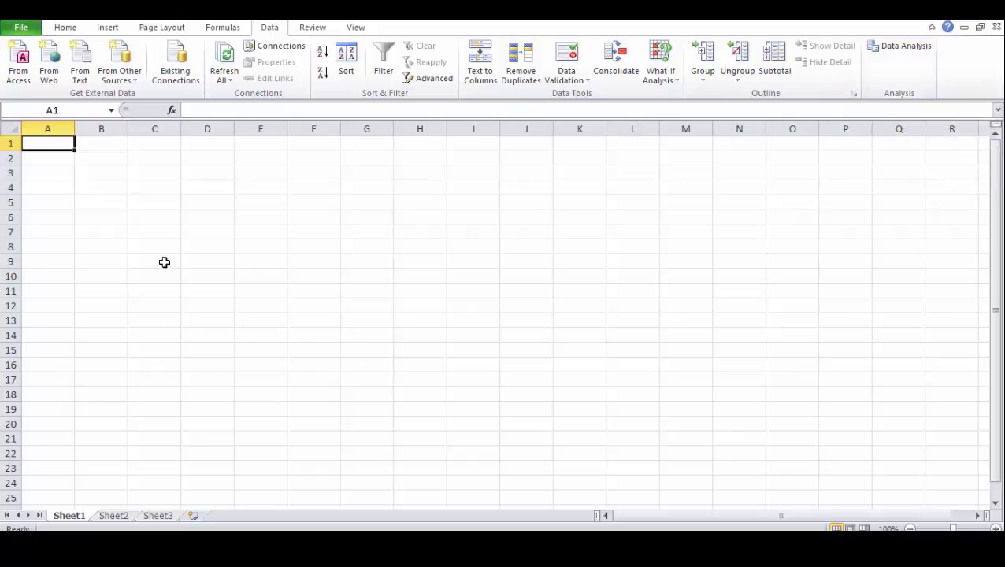
left_click(55, 162)
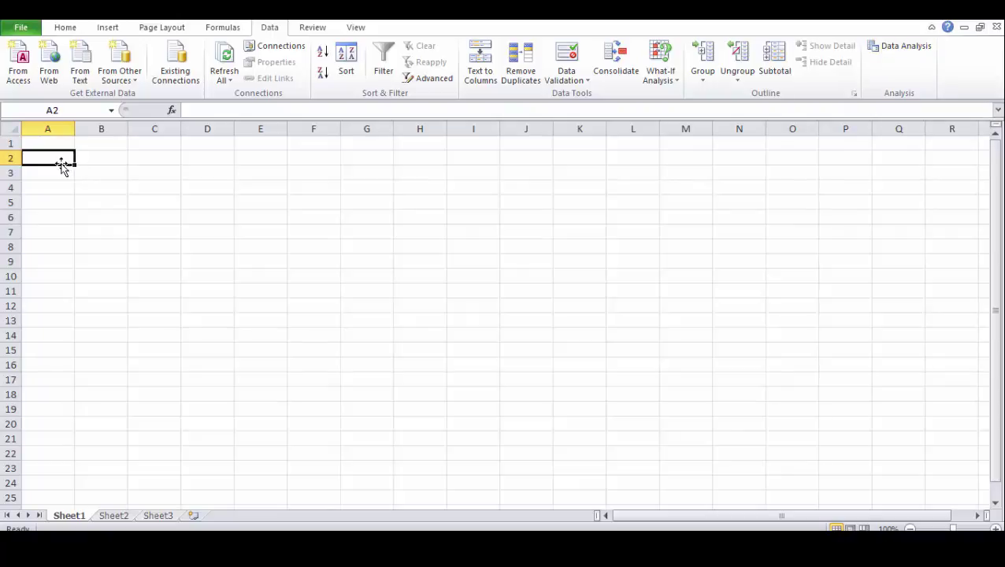
type("x")
left_click(90, 161)
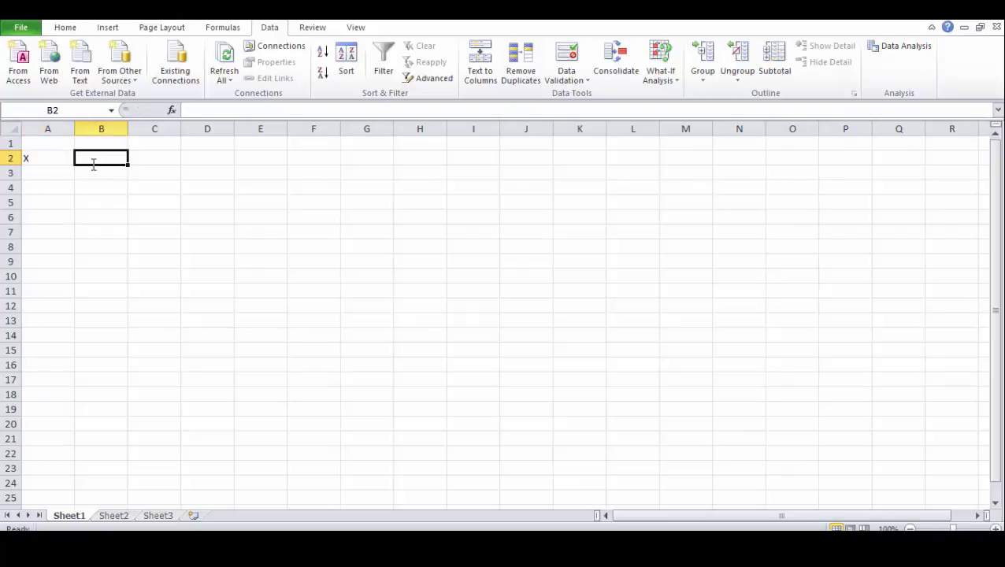
type("Y")
key("Return")
left_click(38, 172)
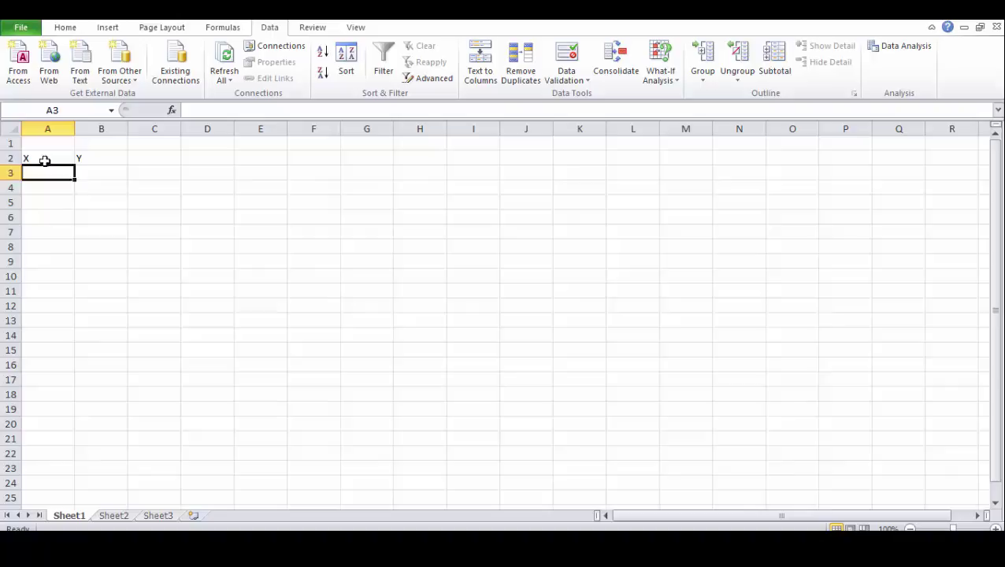
left_click(45, 158)
double_click(46, 158)
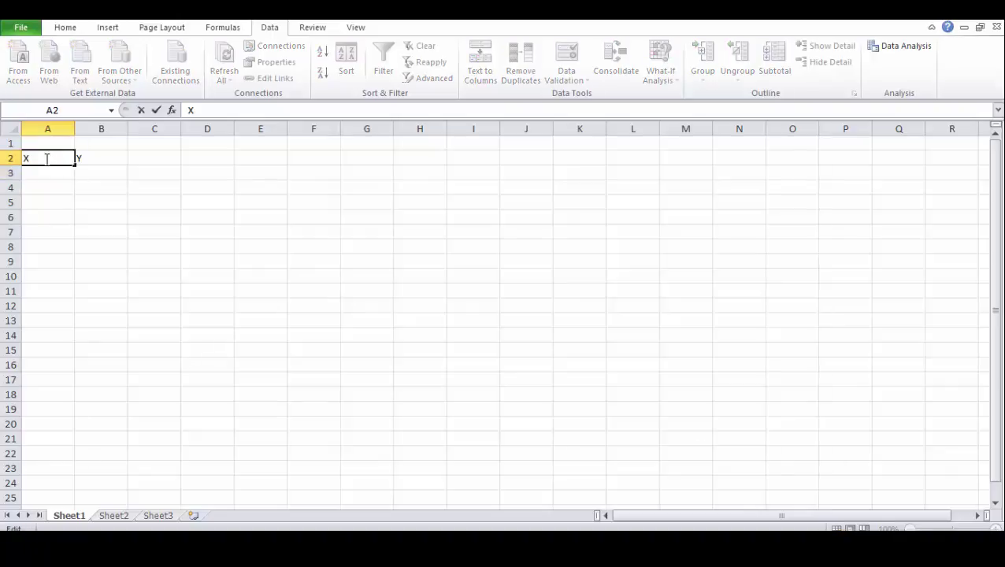
key("BackSpace")
left_click(102, 159)
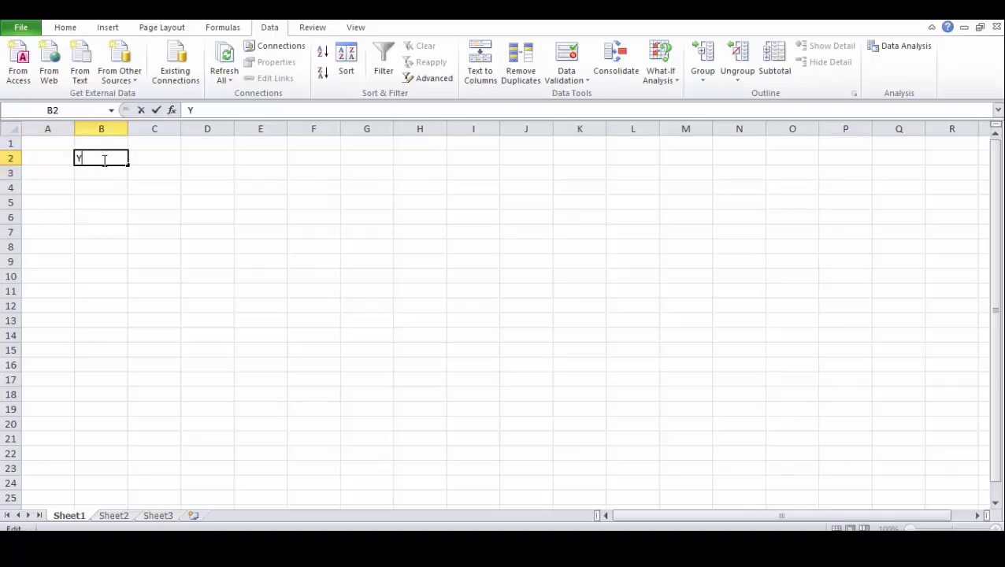
double_click(104, 159)
key("BackSpace")
- Enter the column headers Student in A2 and Marks in B2
left_click(66, 163)
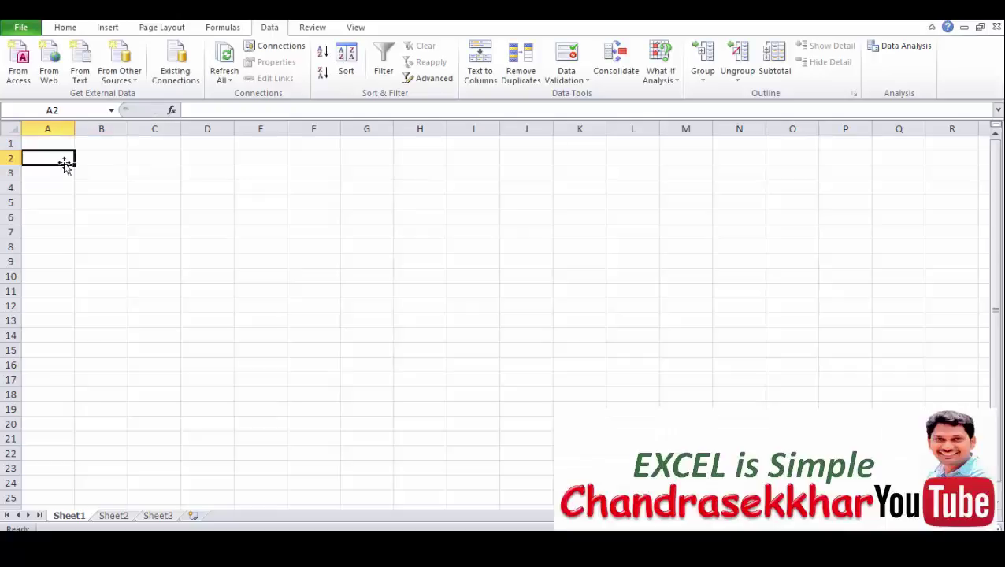
type("Stu")
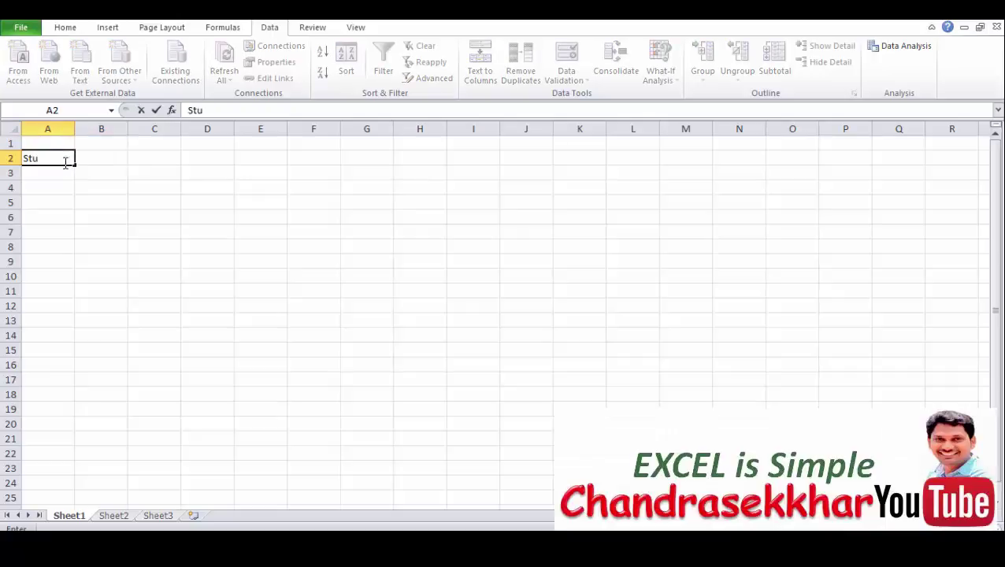
type("dent")
key("Tab")
type("Marks")
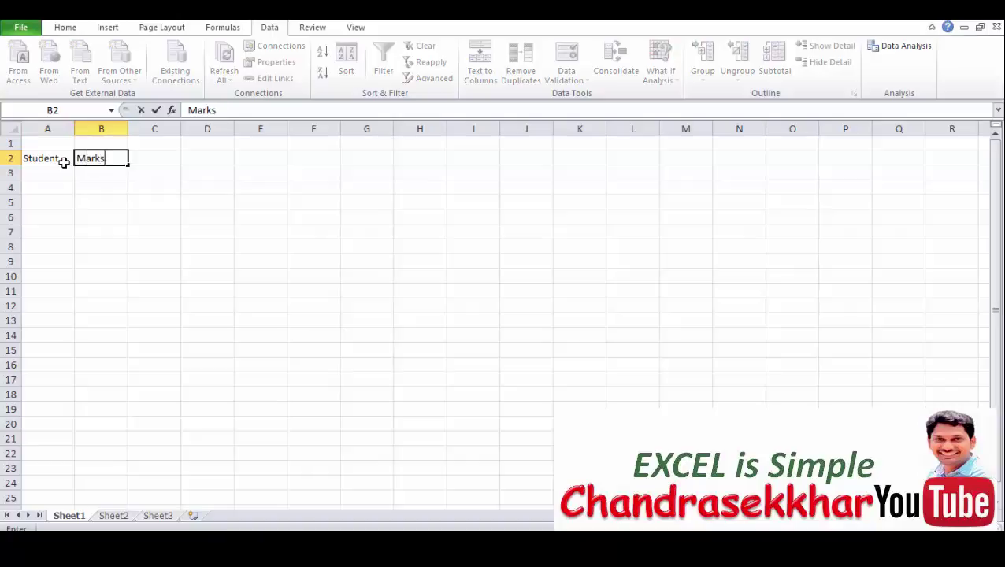
key("Return")
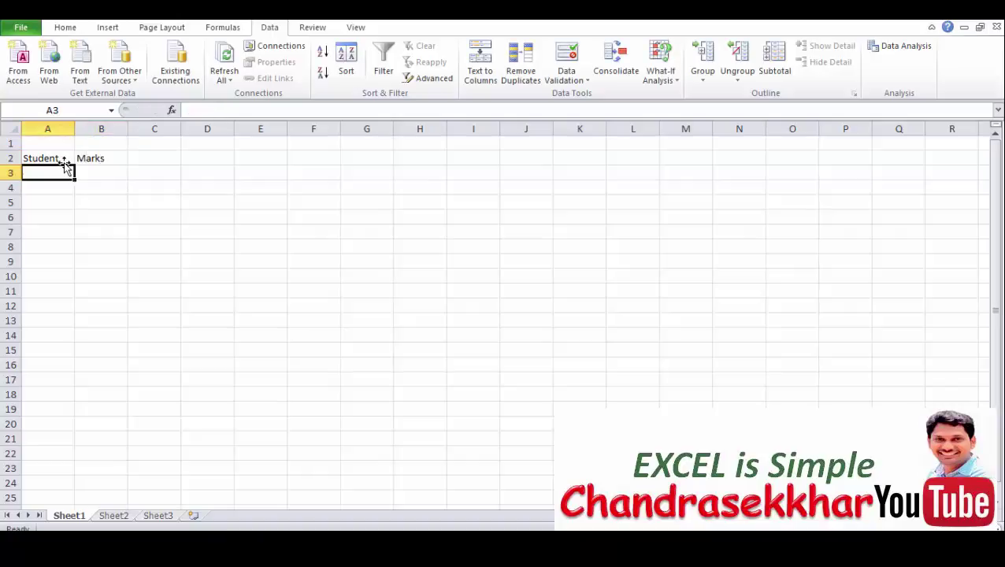
- Fill in the first two records under the headers: 5 with 90 marks in row 3 and 2 with 35 marks in row 4
type("5")
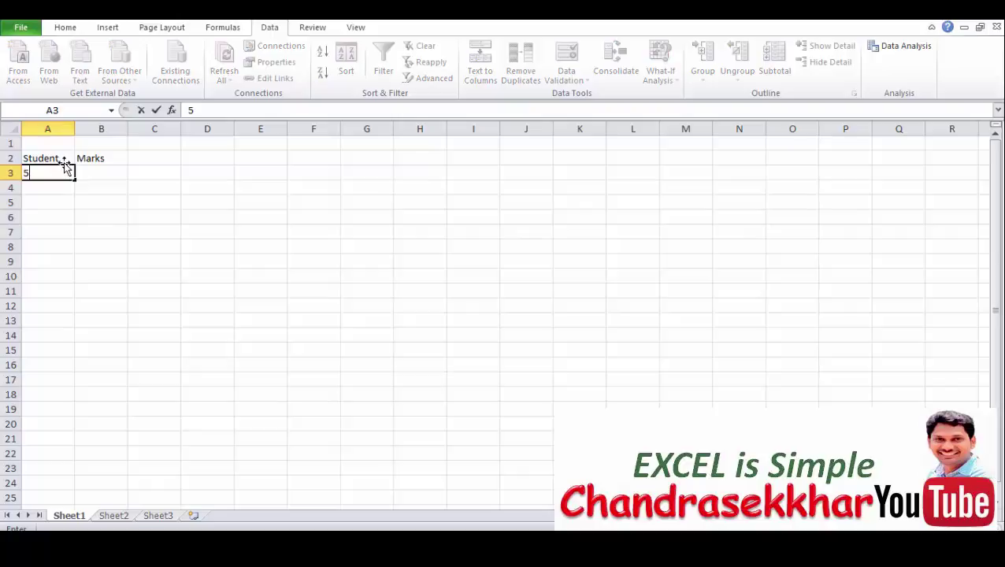
left_click(85, 171)
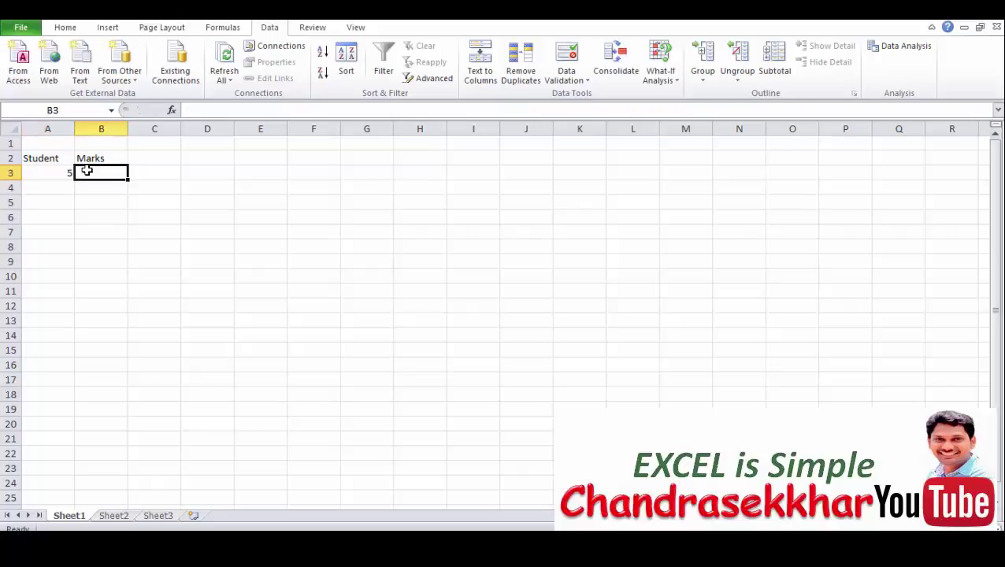
type("90")
key("Return")
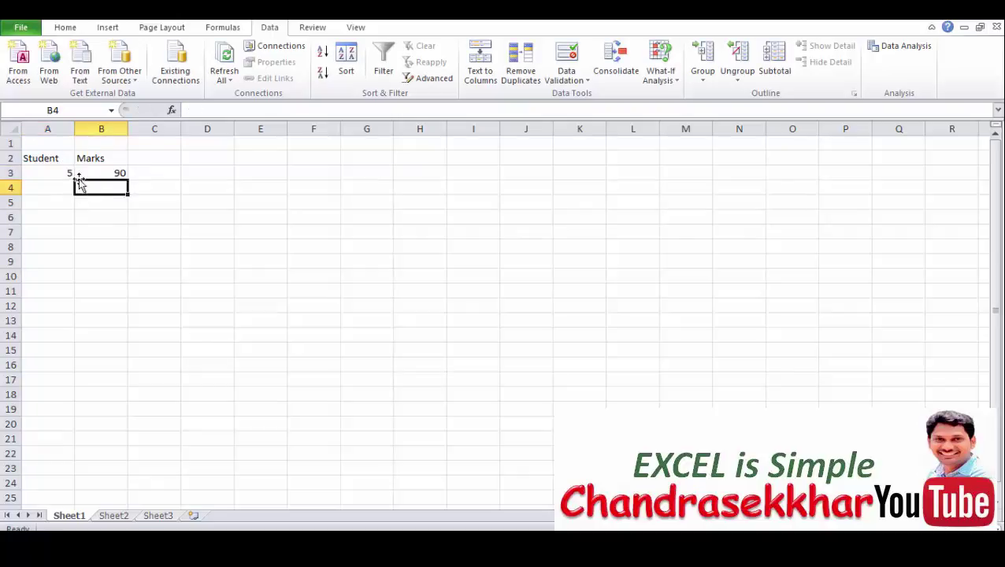
left_click(48, 190)
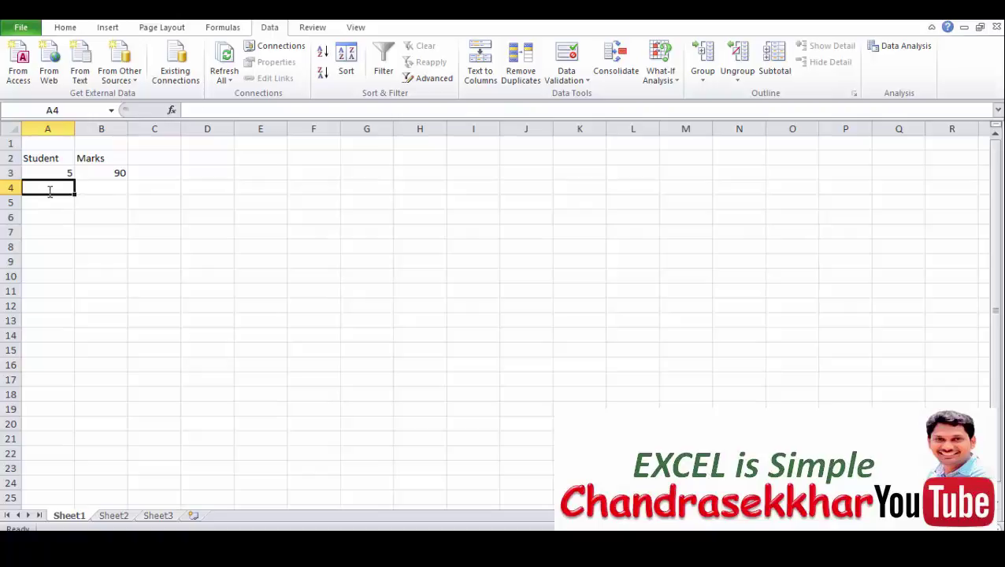
type("2")
key("Tab")
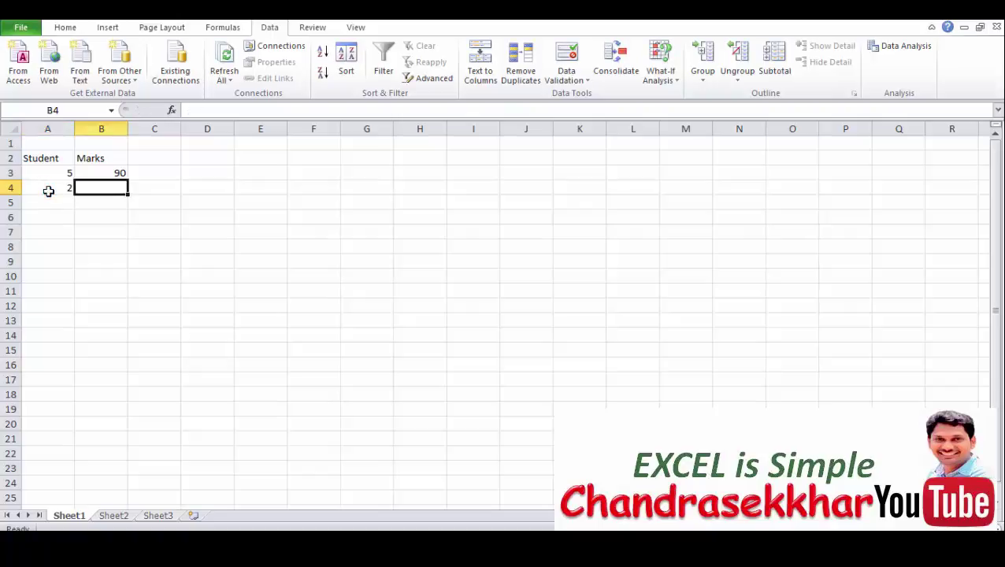
type("35")
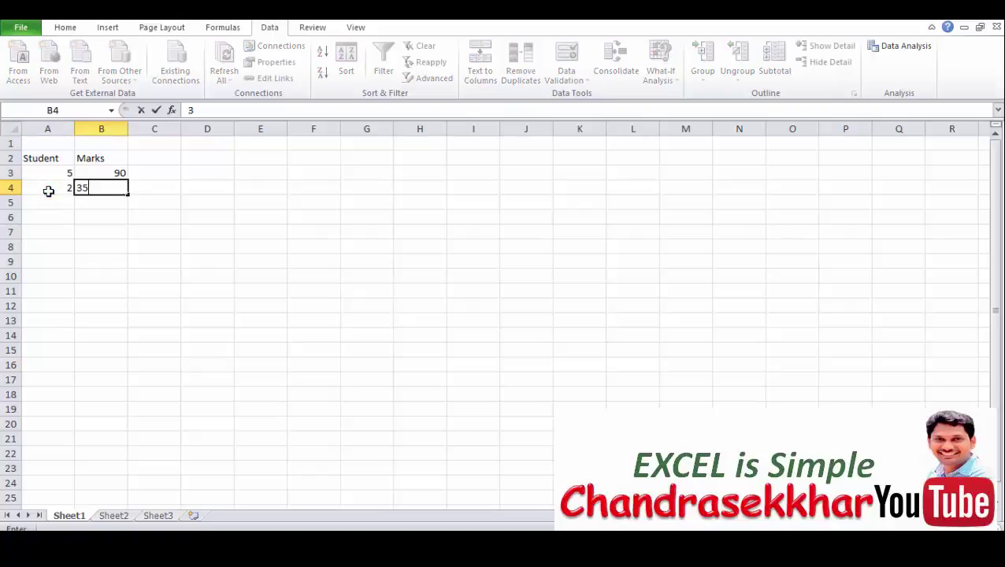
key("Return")
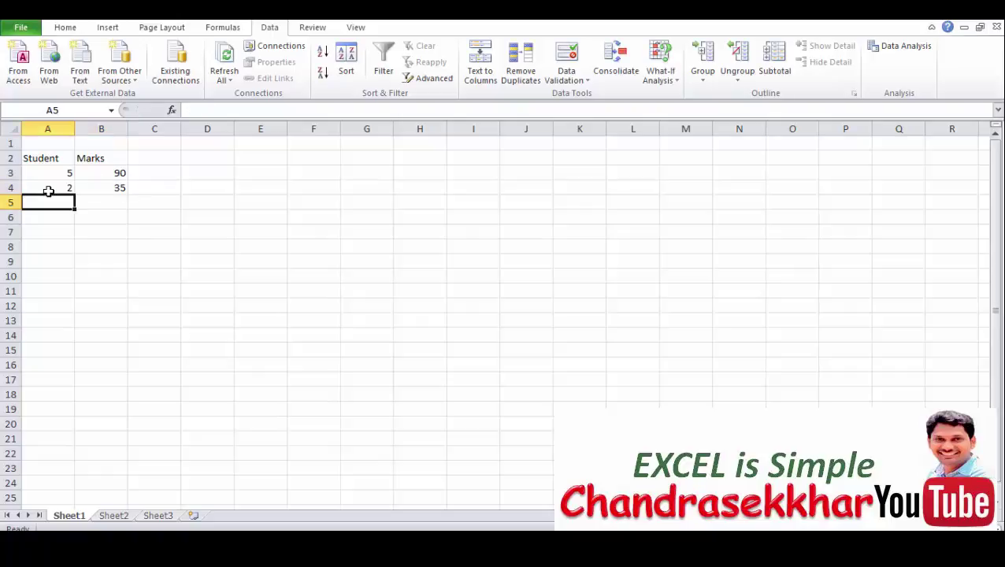
- Add two more records: 1 with 20 marks in row 5 and 8 with 93 marks in row 6
type("1")
key("Tab")
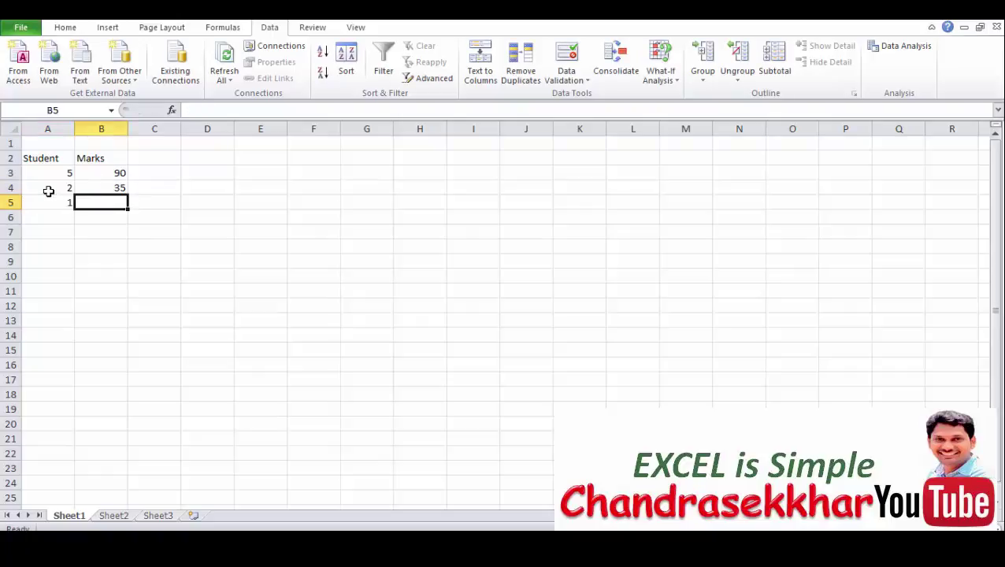
type("20")
key("Return")
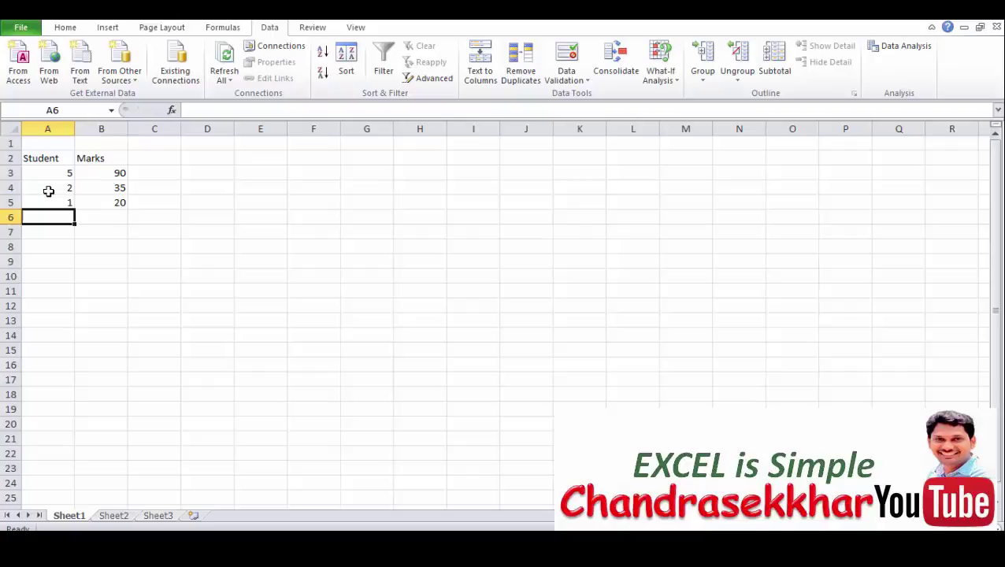
type("8")
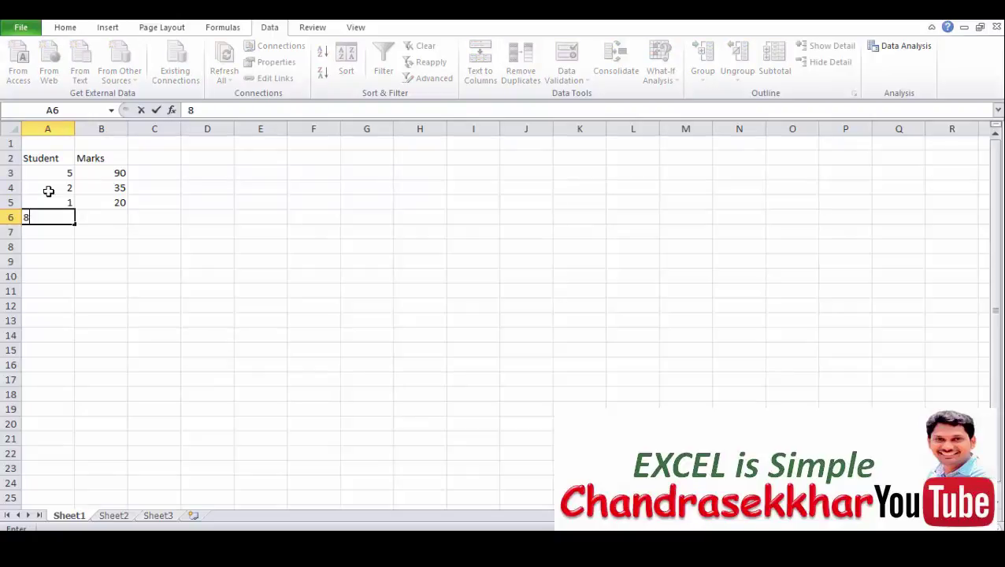
key("Tab")
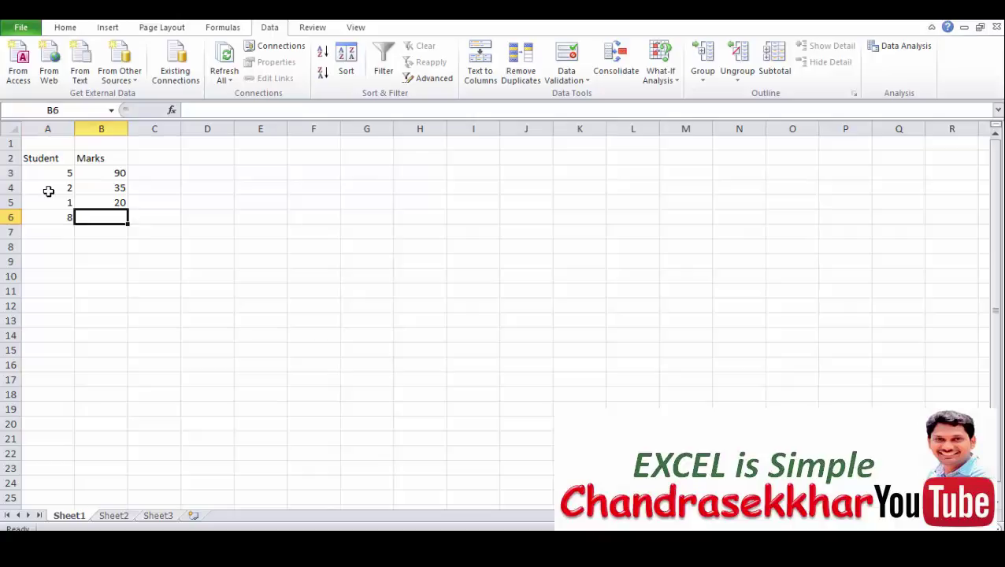
type("93")
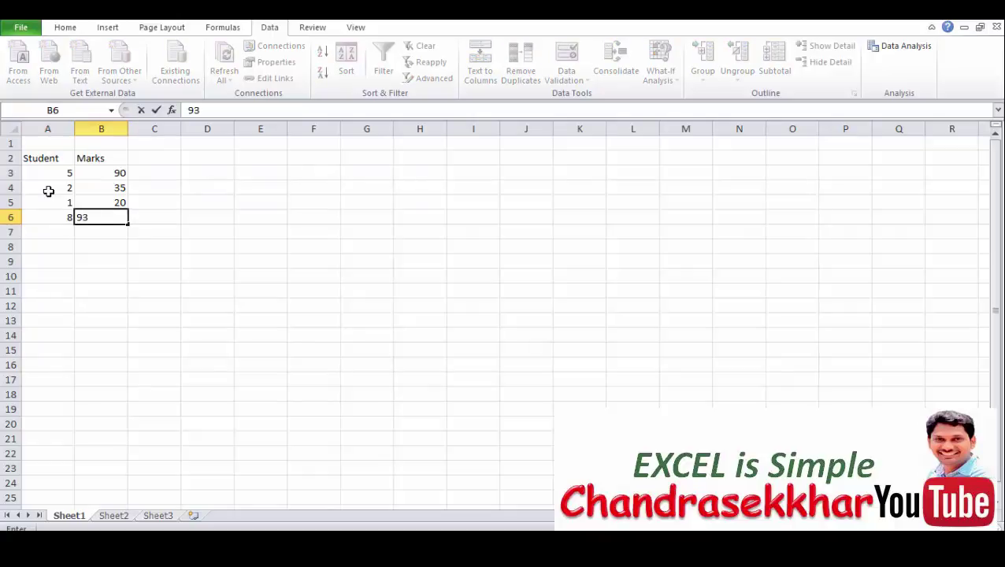
key("Return")
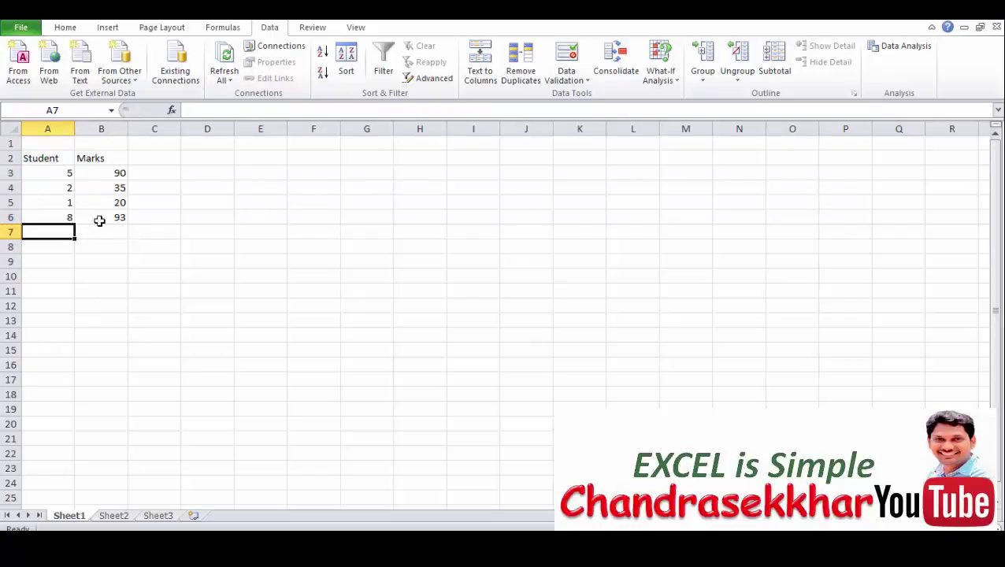
- Run the Correlation data analysis on input range A3:B6 and place the output at cell D10 of the same sheet
left_click(898, 46)
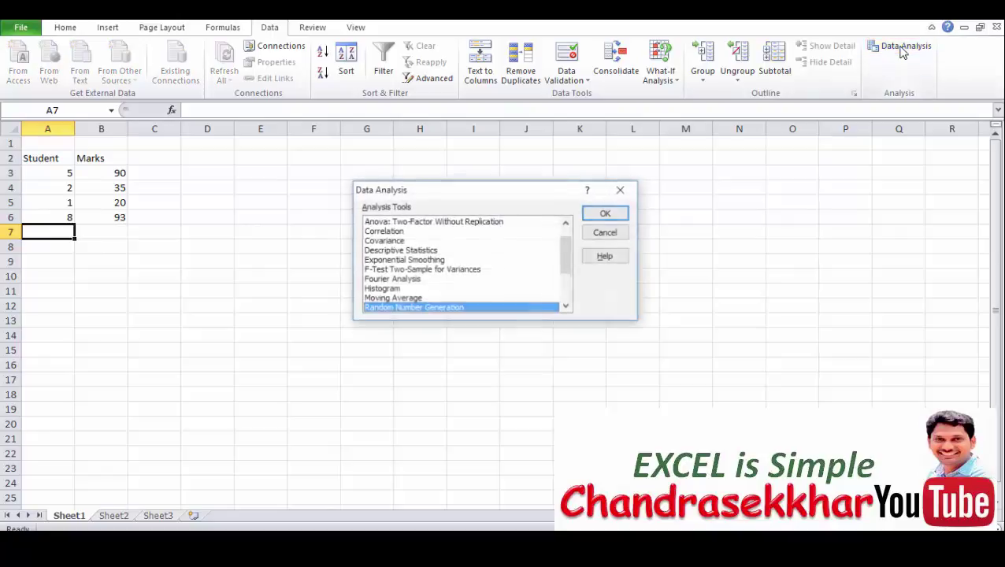
left_click(386, 232)
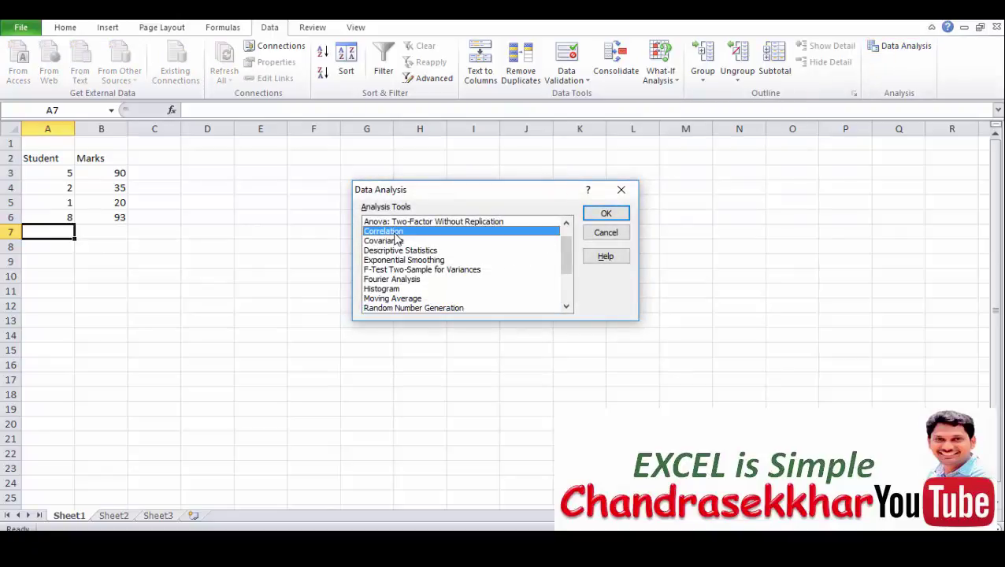
left_click(605, 214)
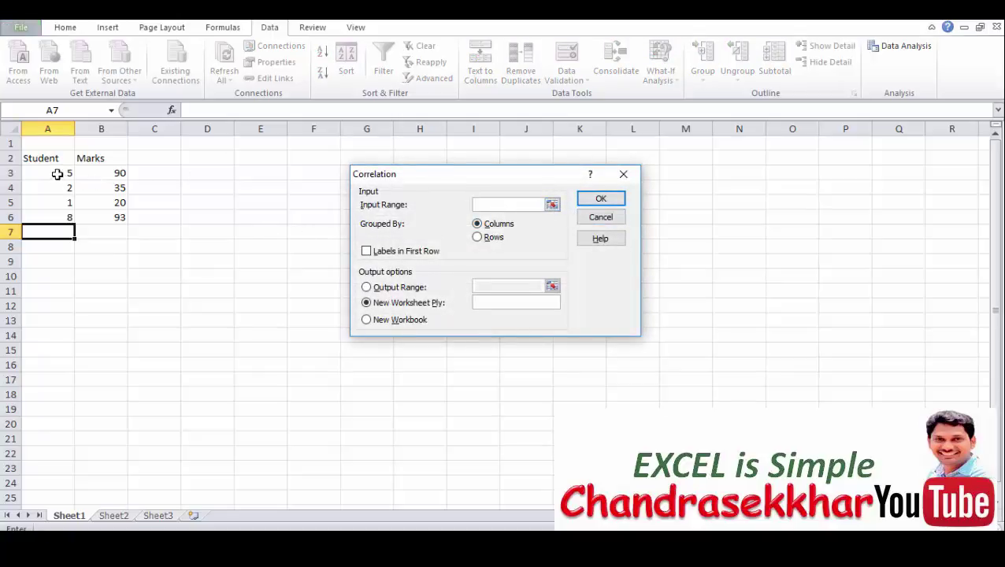
left_click_drag(56, 172, 120, 221)
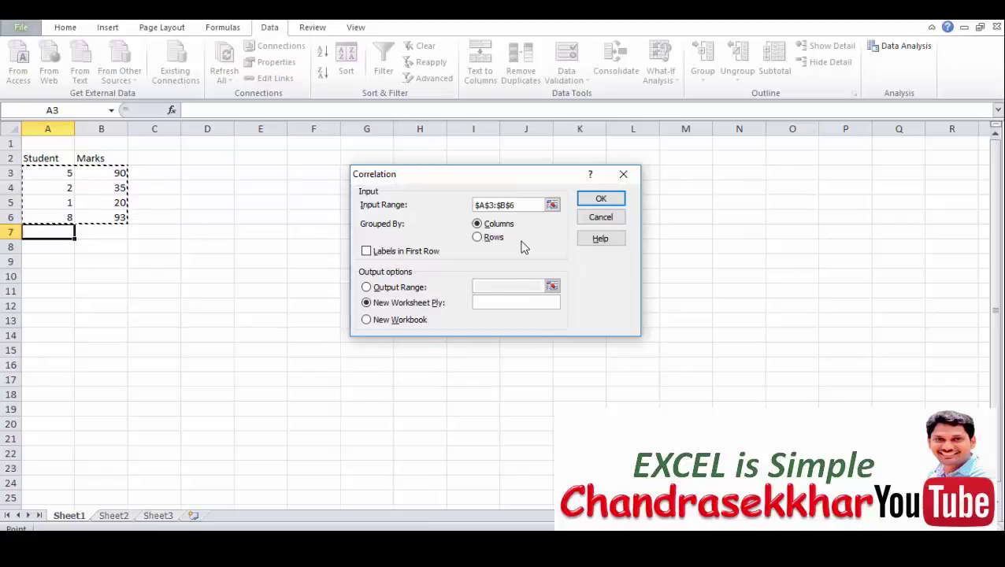
left_click(366, 287)
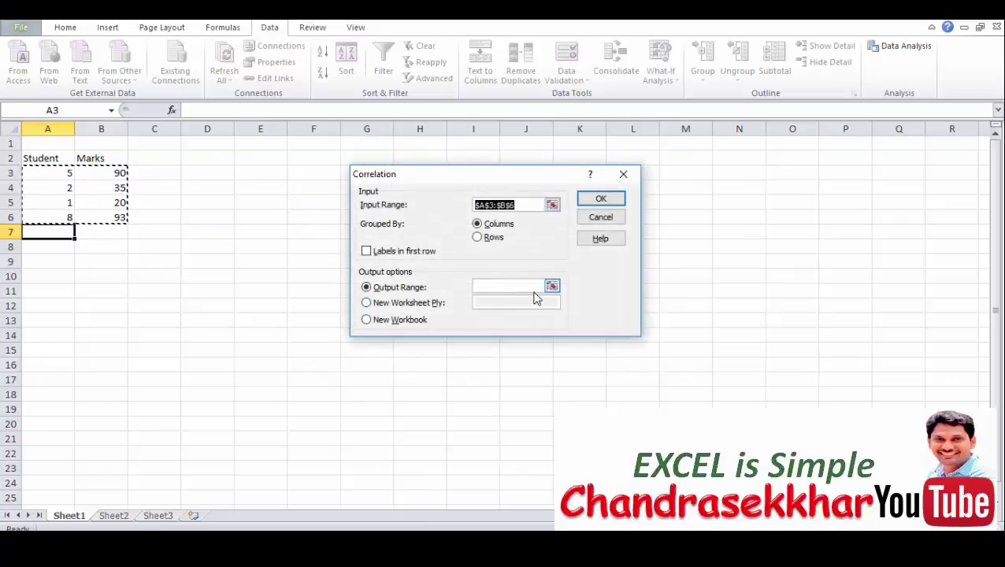
left_click(551, 286)
left_click(188, 276)
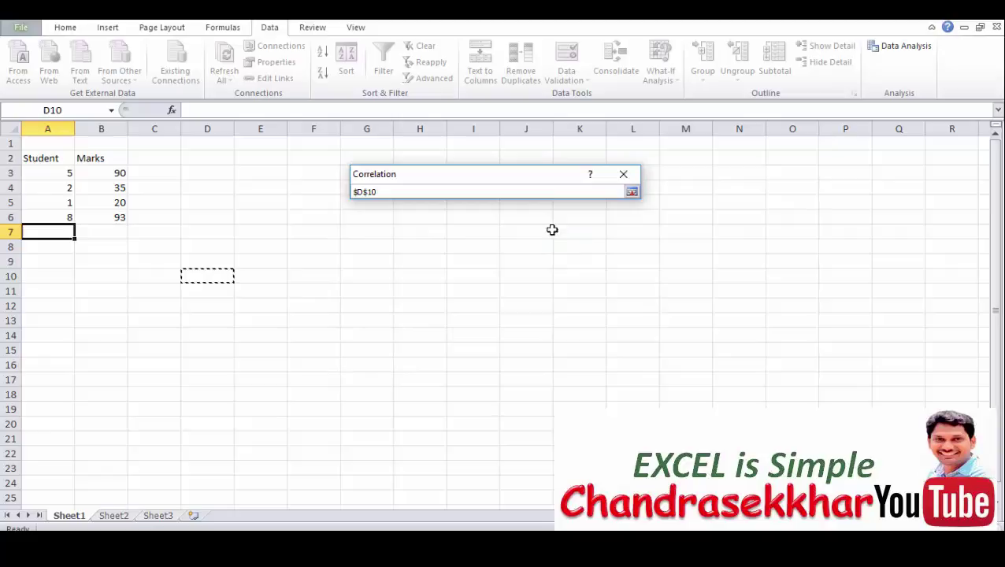
left_click(632, 193)
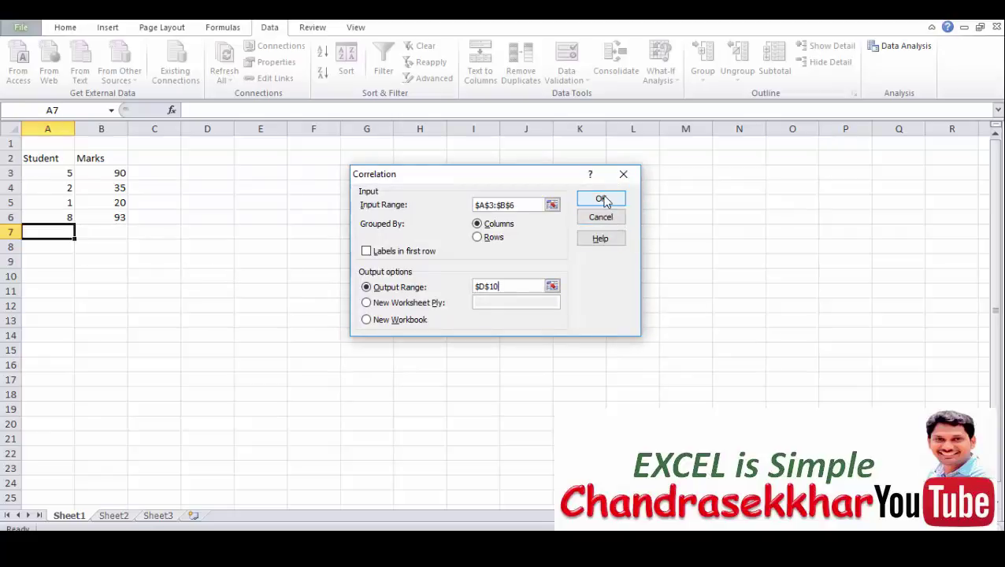
left_click(602, 199)
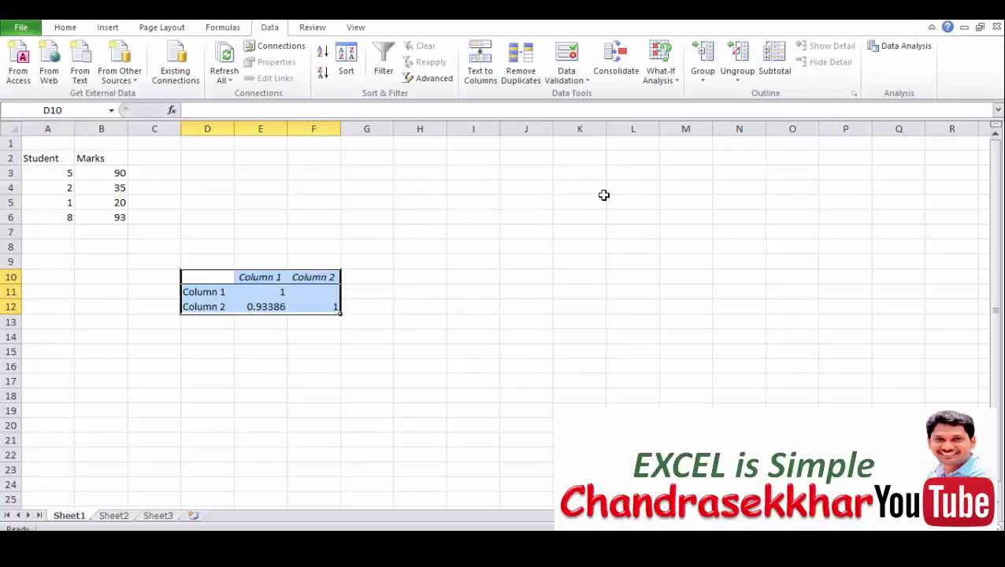
- Examine the correlation coefficients in the output table at D10:F12
left_click(259, 320)
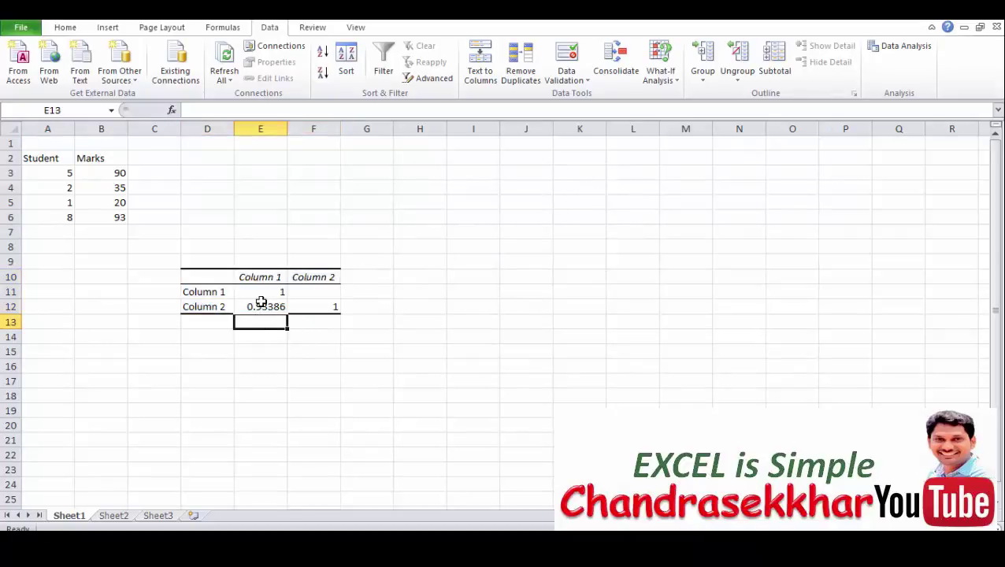
left_click(262, 292)
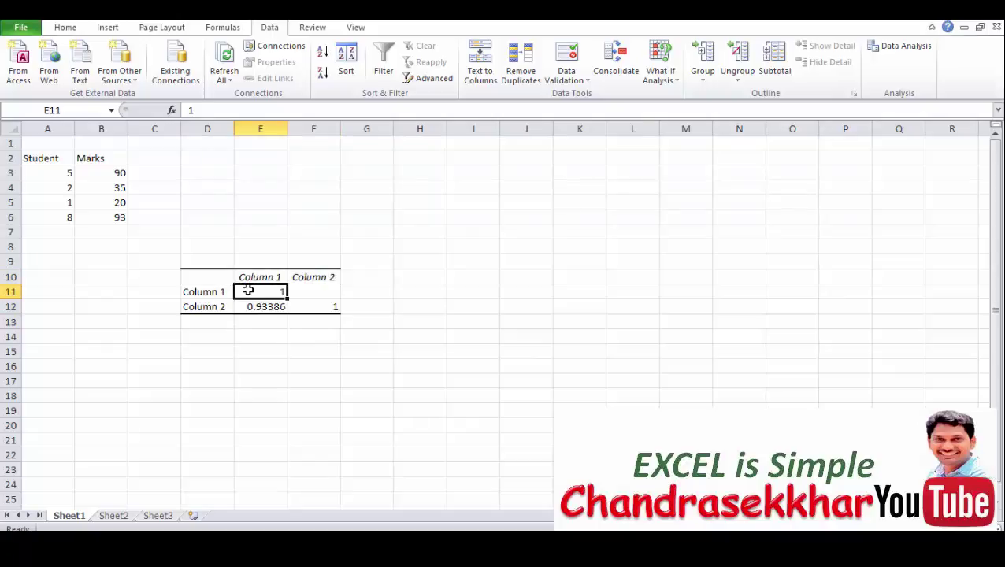
left_click(264, 308)
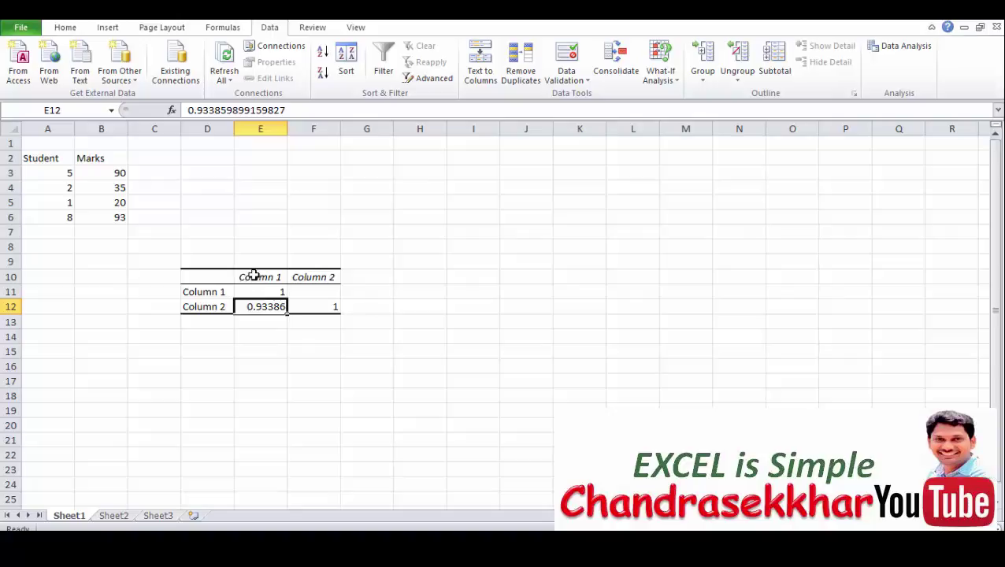
left_click(253, 278)
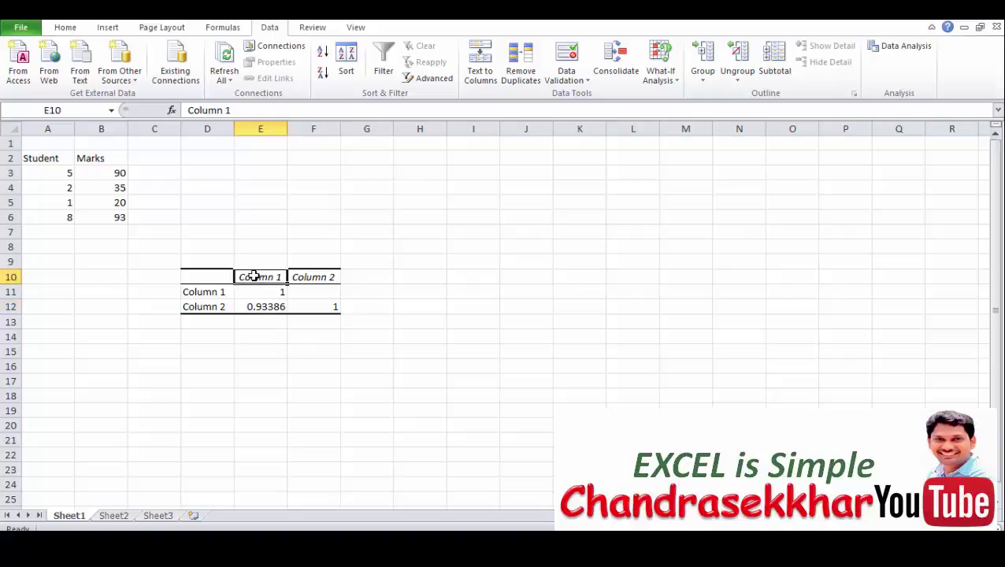
left_click(252, 309)
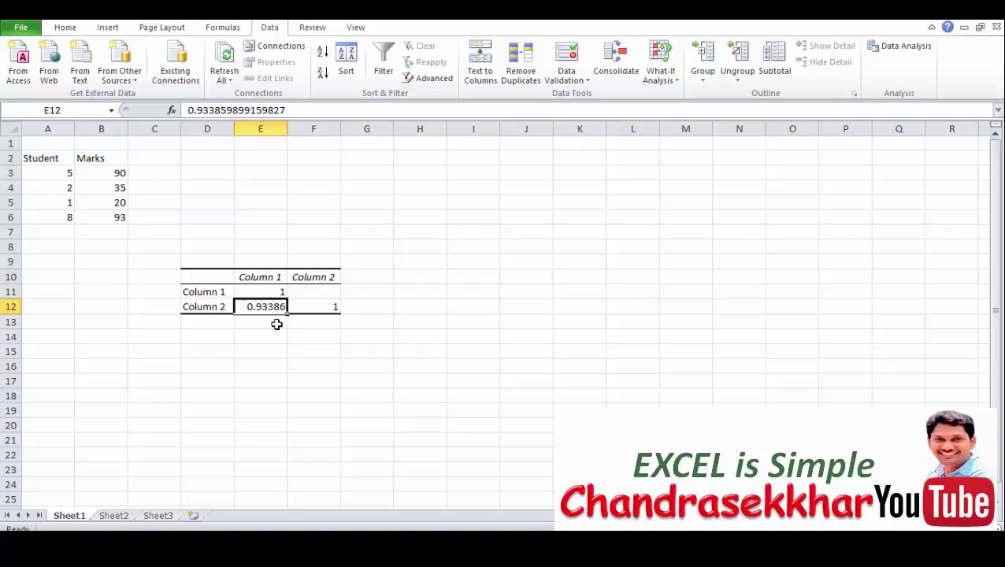
left_click(273, 338)
left_click(270, 304)
- Look through the full list of available data analysis tools
left_click(906, 48)
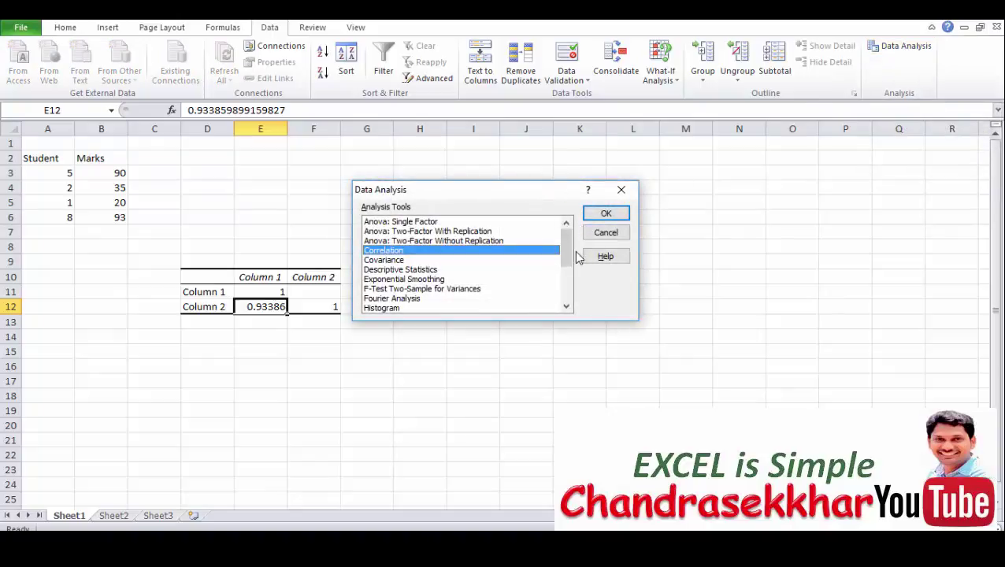
mouse_move(574, 254)
left_mouse_down()
mouse_move(569, 272)
mouse_move(568, 239)
left_mouse_up()
left_click_drag(567, 259, 567, 277)
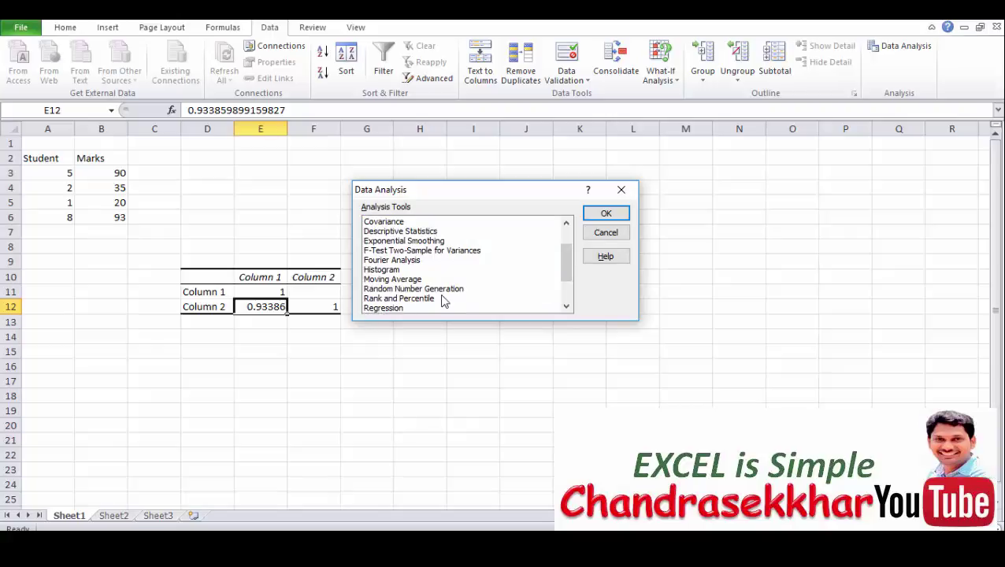
left_click_drag(560, 260, 564, 276)
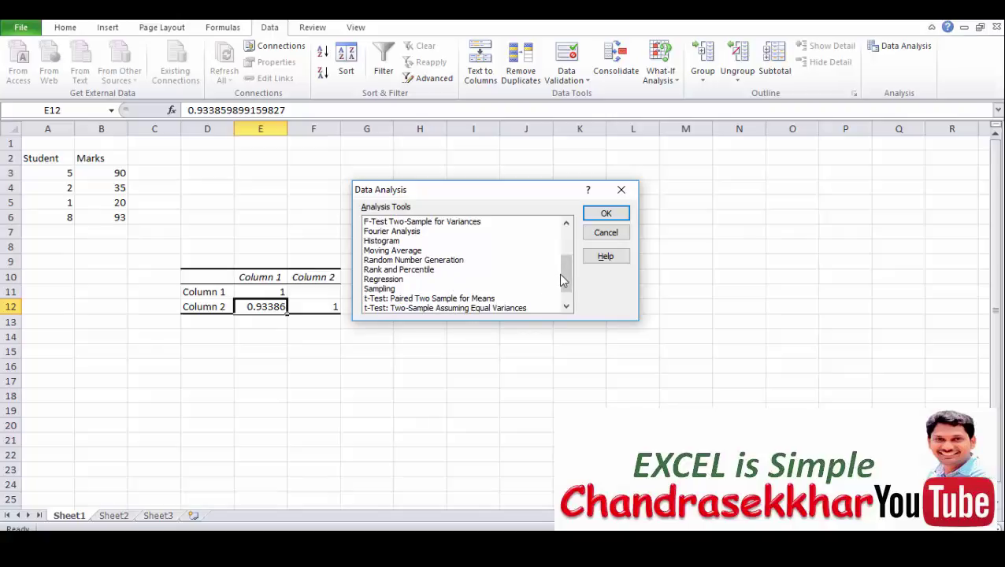
left_click_drag(564, 280, 565, 290)
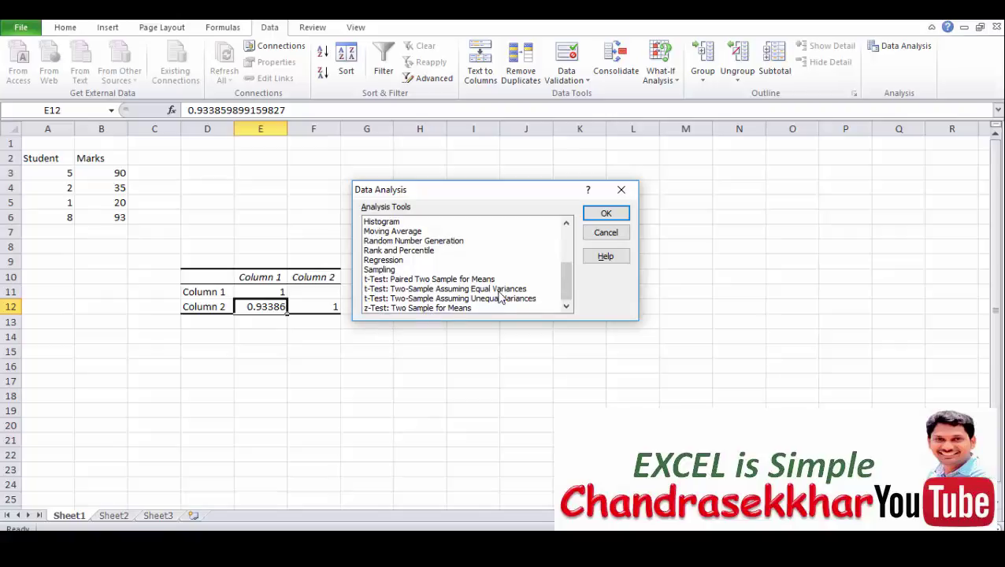
left_click_drag(567, 273, 579, 243)
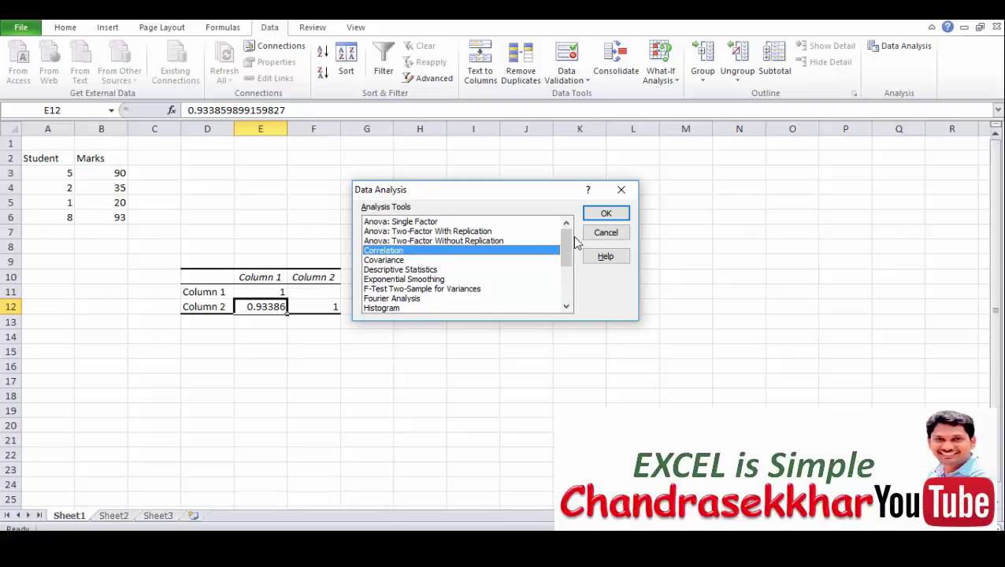
- Run the Covariance data analysis on input range A3:B6 and place the output at cell D15 of the same sheet
left_click(377, 261)
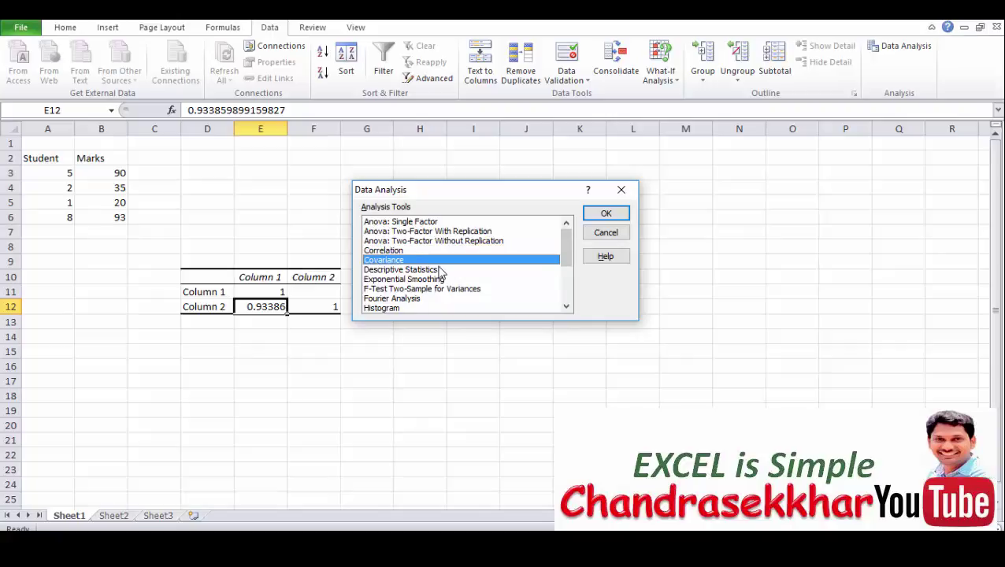
left_click(610, 214)
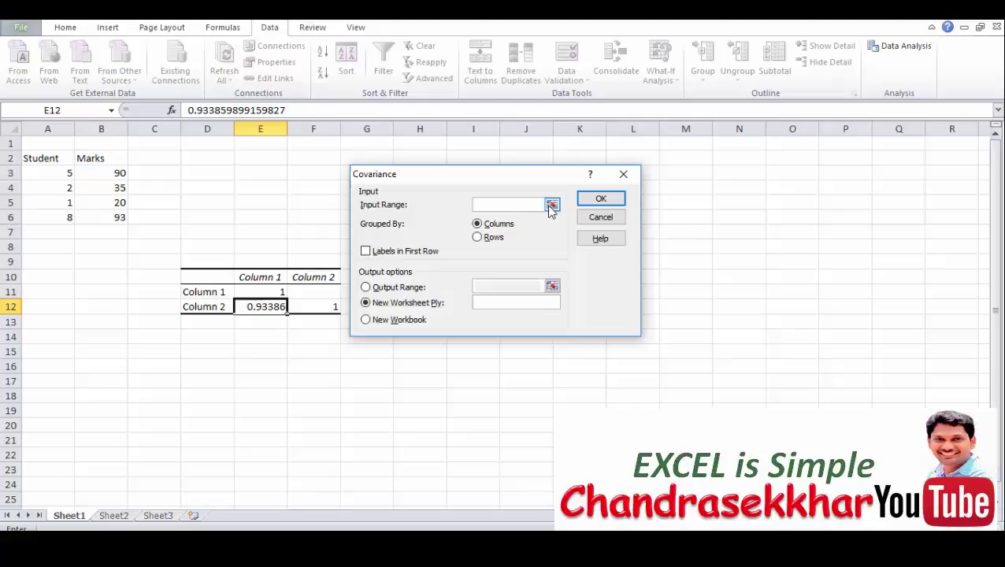
left_click(550, 206)
left_click_drag(29, 173, 105, 218)
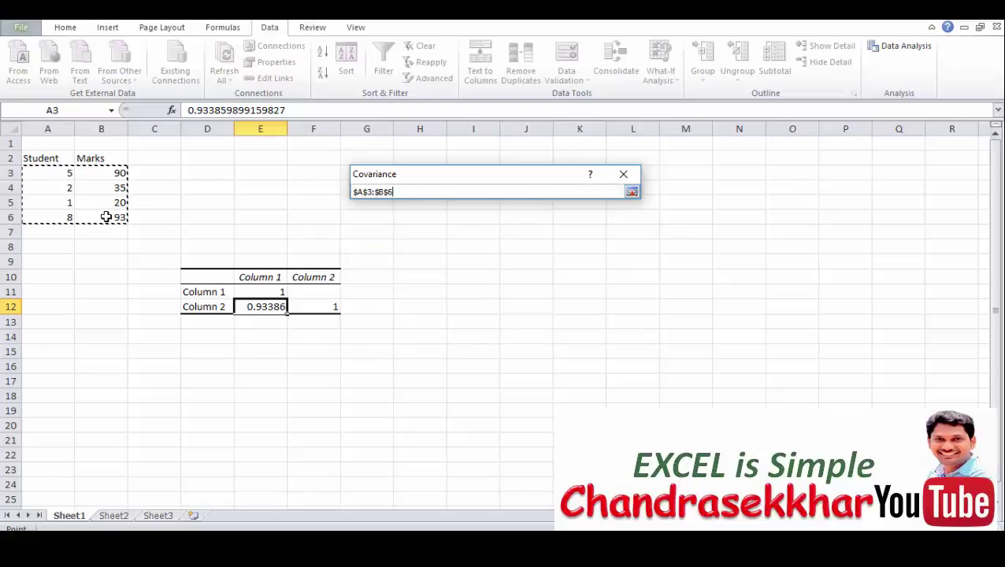
left_click(631, 191)
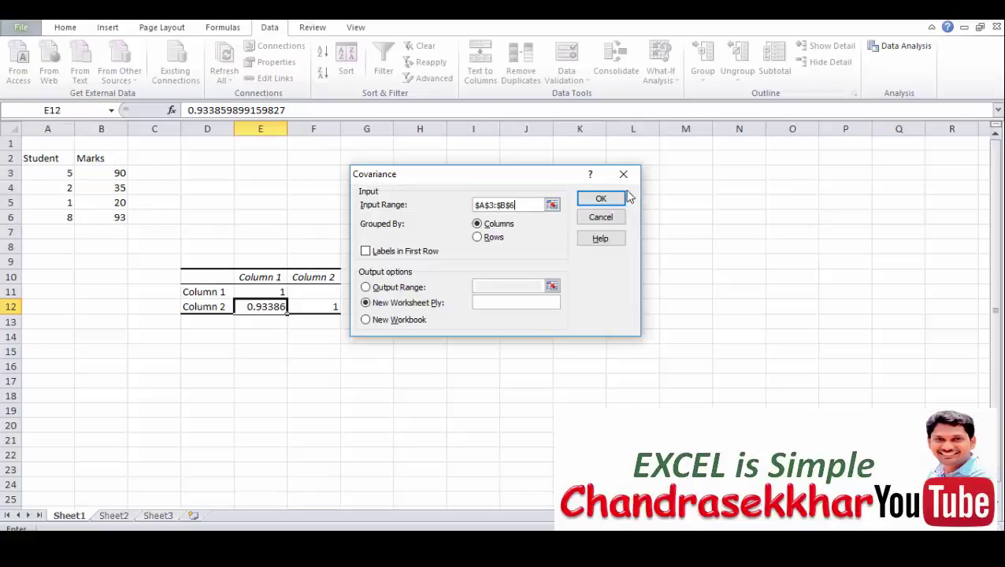
left_click(394, 288)
left_click(552, 286)
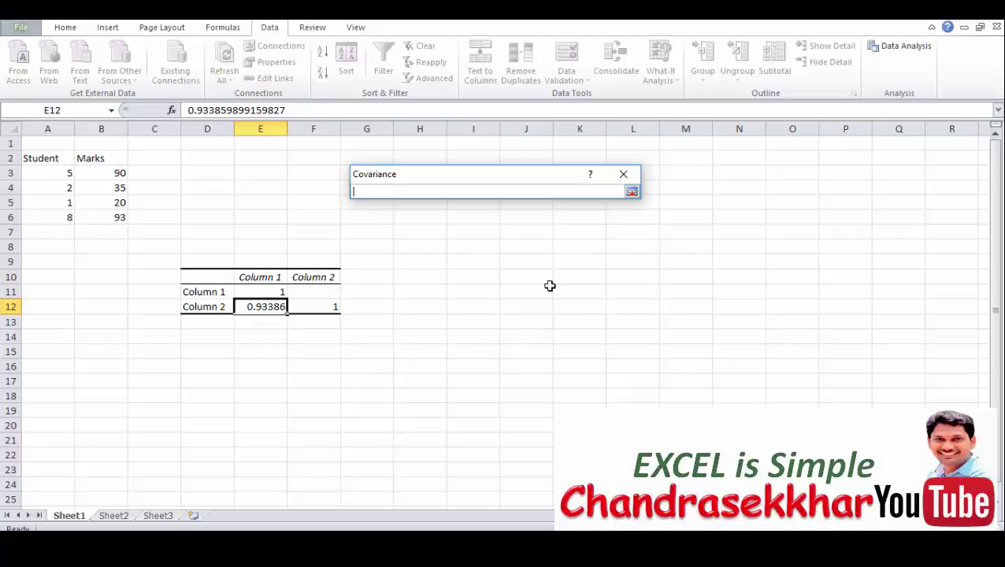
left_click(211, 351)
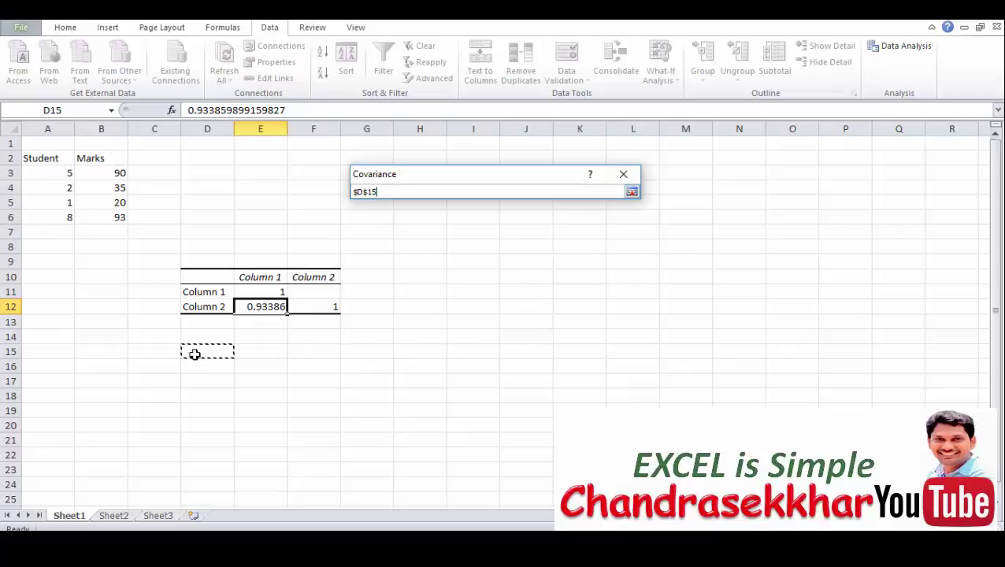
left_click(626, 194)
left_click(605, 202)
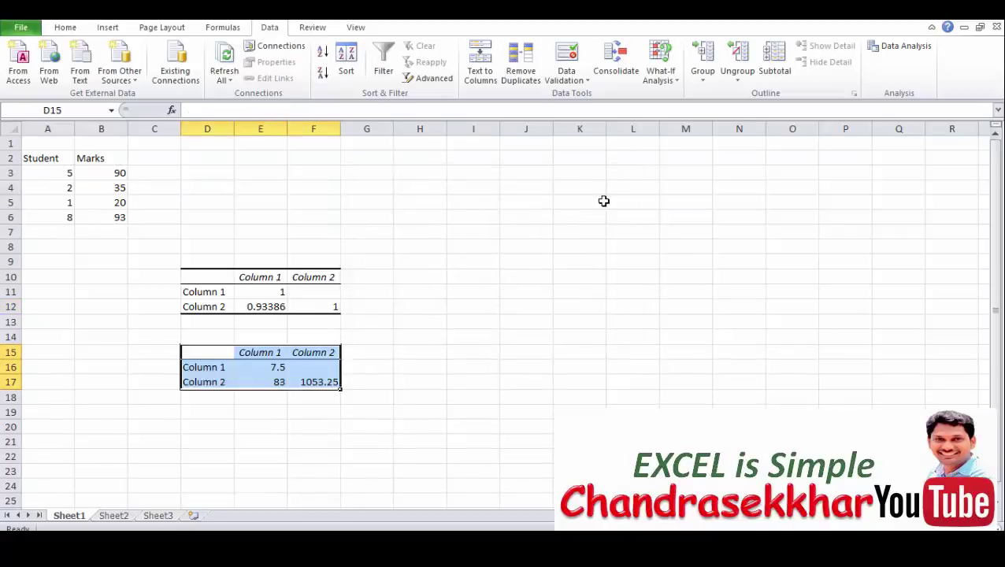
- Examine the covariance output at D15:F17 and compare it with the correlation table above it
left_click(274, 381)
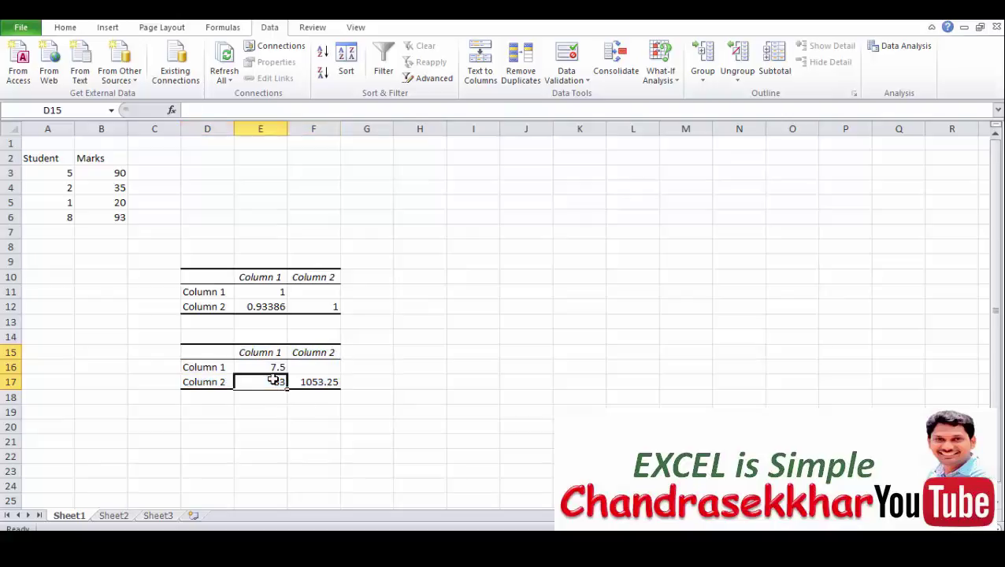
left_click(272, 365)
left_click(272, 382)
key("Up")
key("Up")
key("Up")
key("Up")
key("Up")
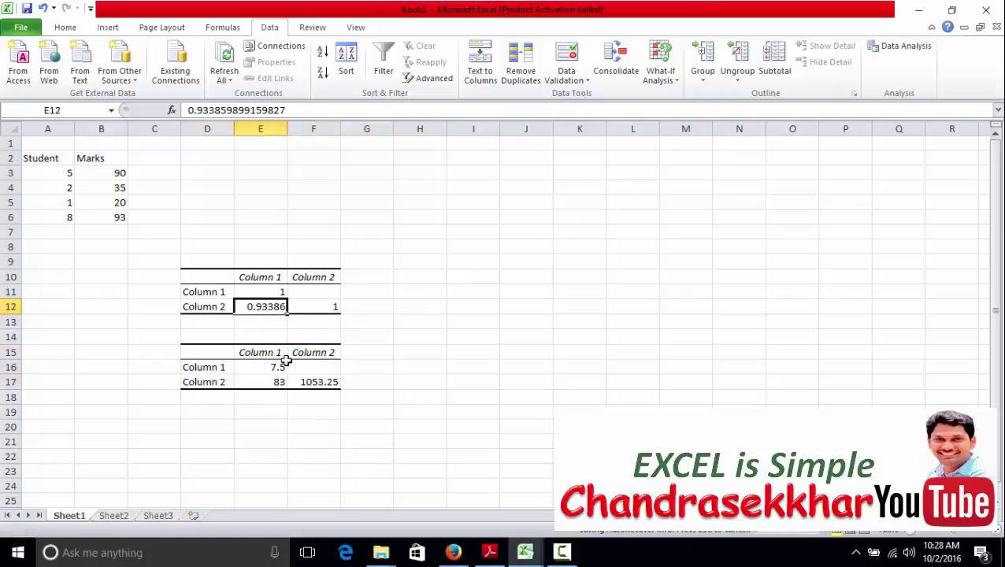
left_click(274, 410)
left_click(252, 231)
left_click(269, 421)
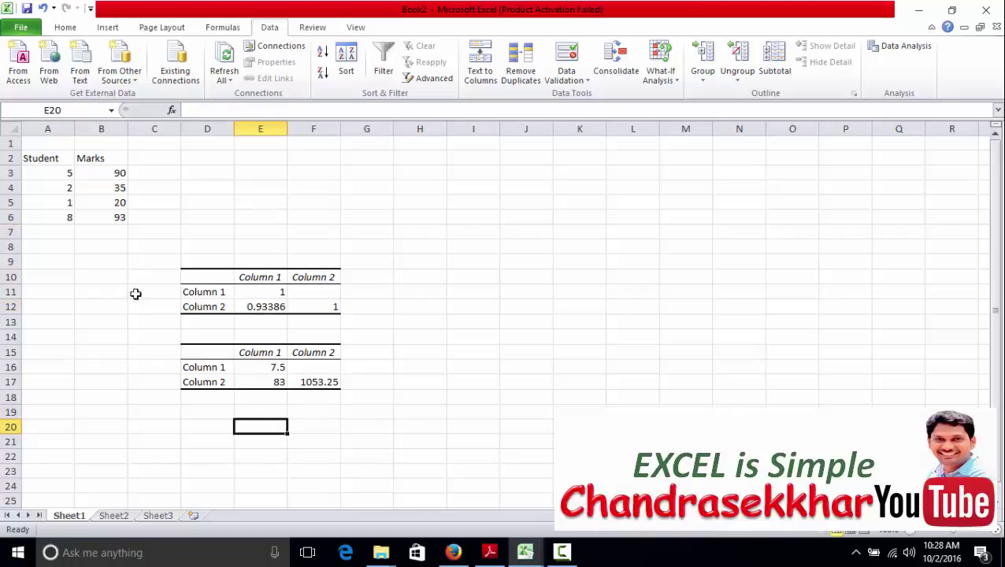
- Run the Descriptive Statistics analysis on input range A3:A6 with summary statistics and place the output at cell D19
left_click(906, 45)
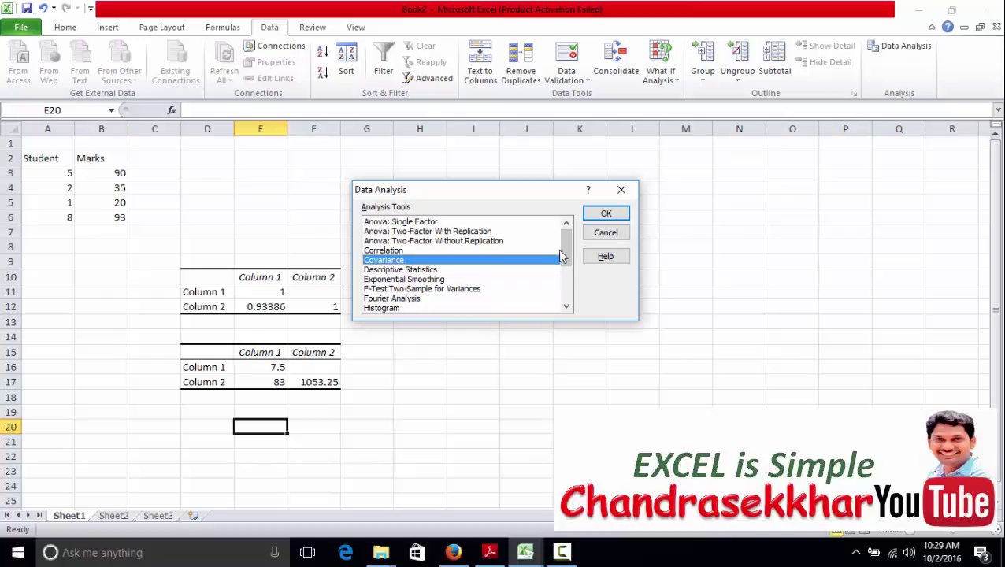
left_click_drag(565, 251, 559, 289)
left_click(393, 270)
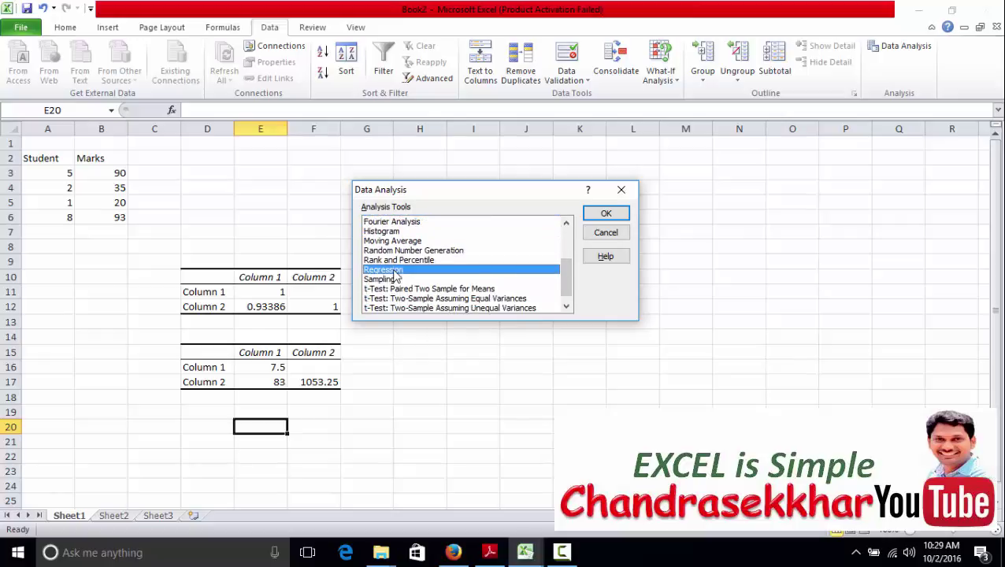
left_click_drag(561, 287, 556, 230)
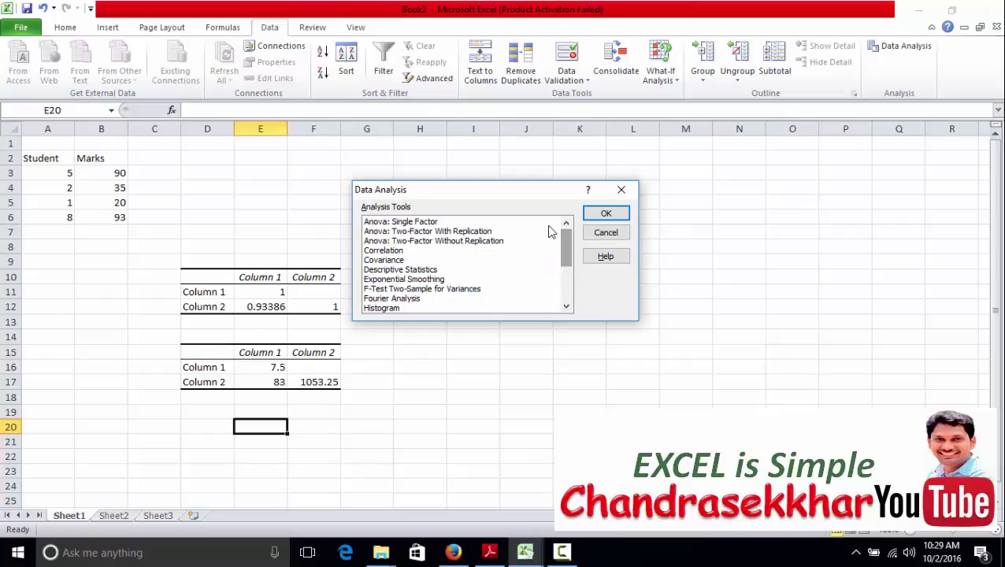
left_click(398, 270)
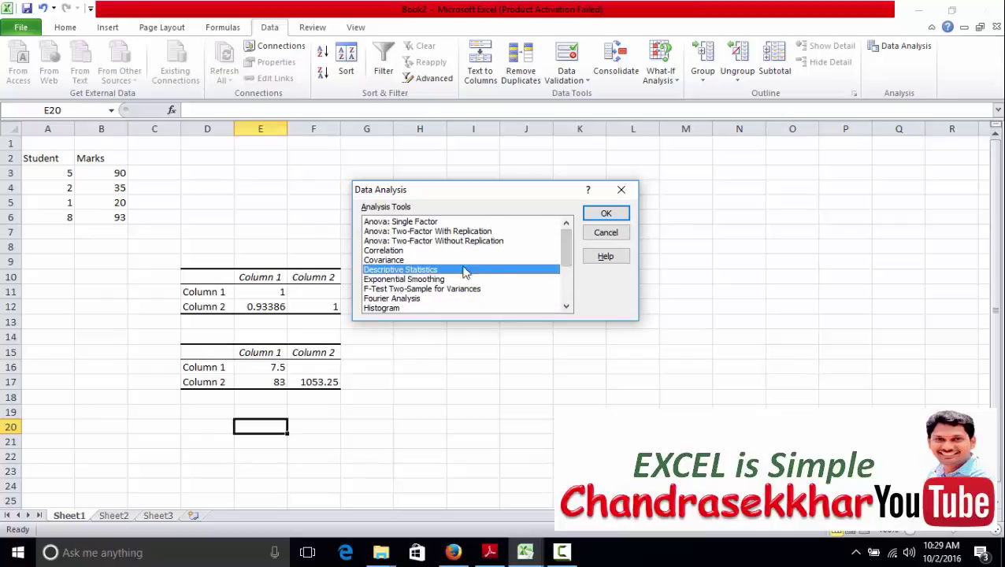
left_click(604, 214)
left_click(553, 165)
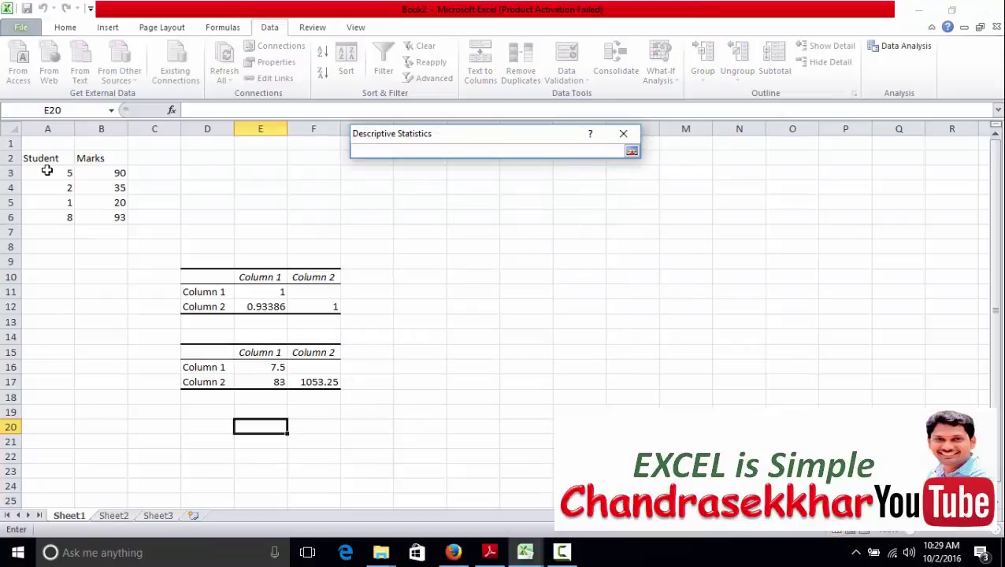
left_click_drag(47, 169, 69, 222)
key("Return")
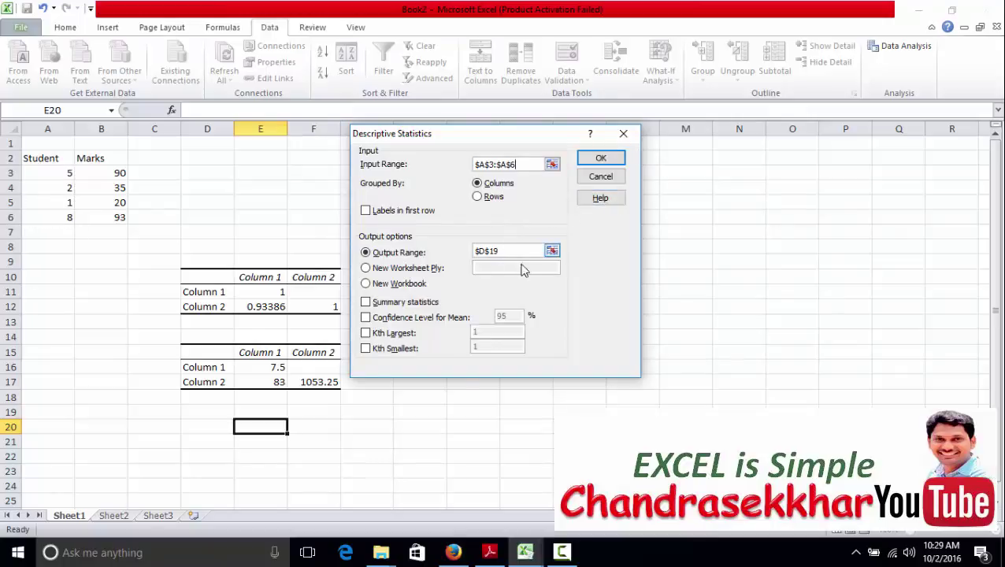
left_click(366, 302)
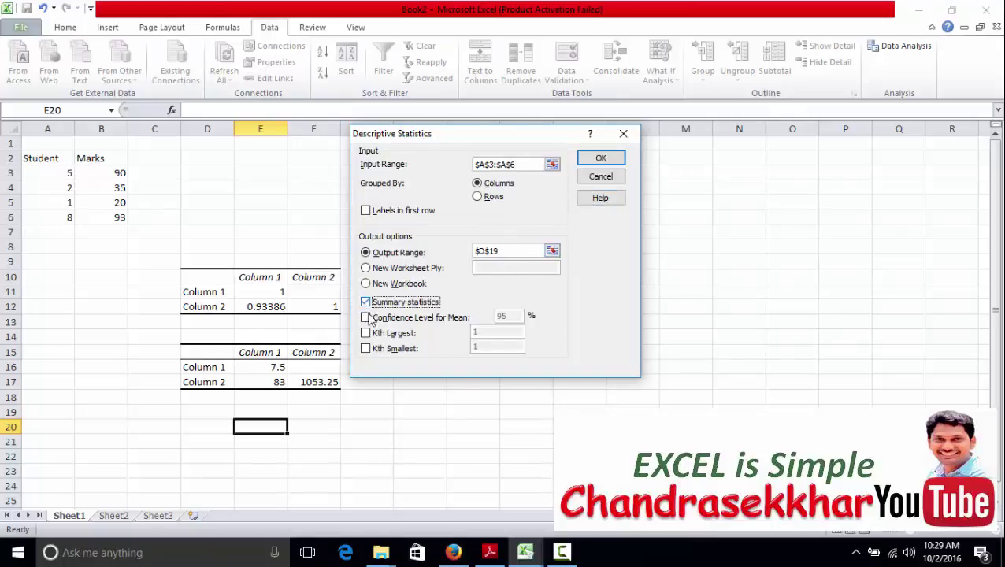
left_click(600, 158)
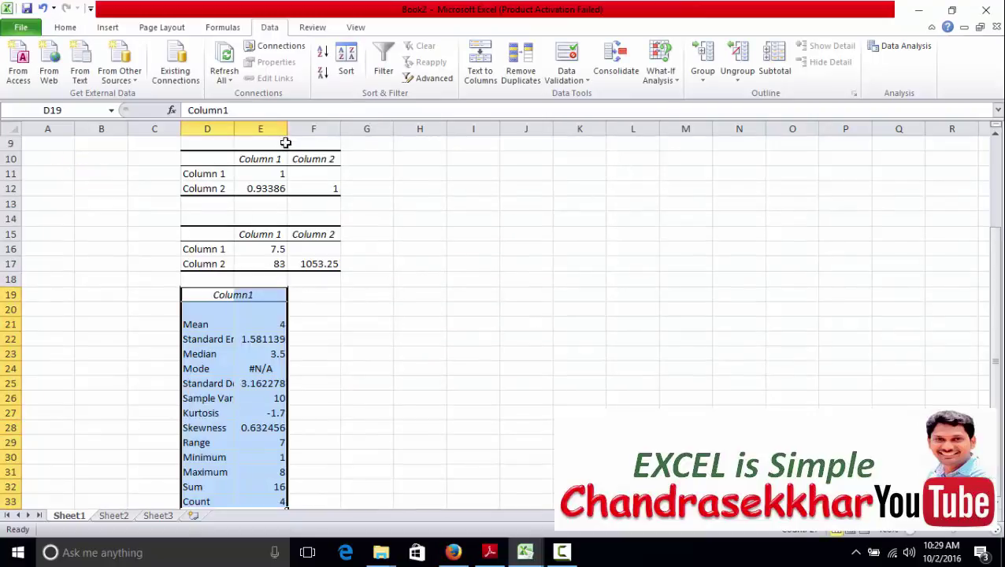
- Widen column E to fit the long values and select the statistics in E20:E33
left_click_drag(287, 129, 387, 129)
scroll(345, 300, "up", 3)
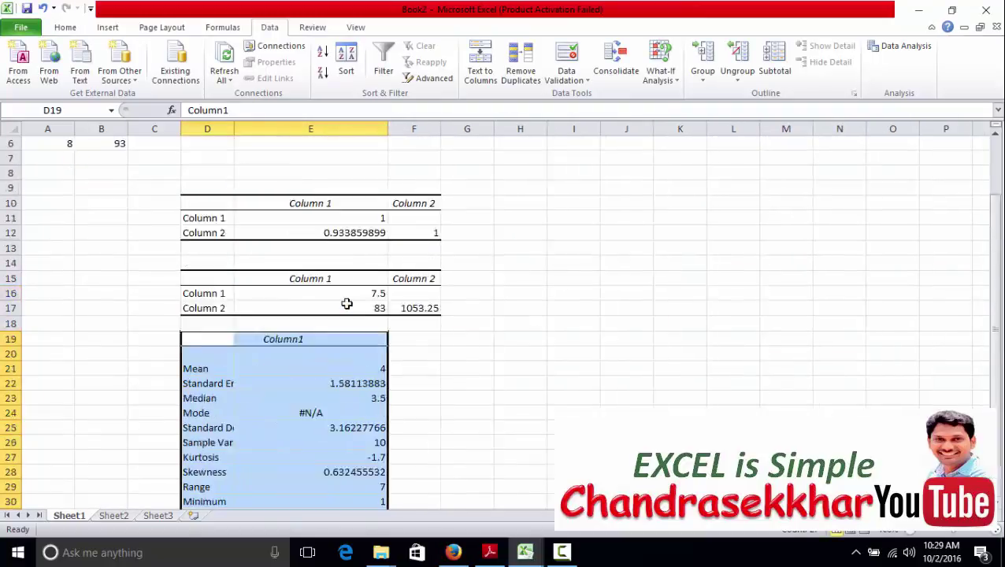
scroll(298, 393, "down", 4)
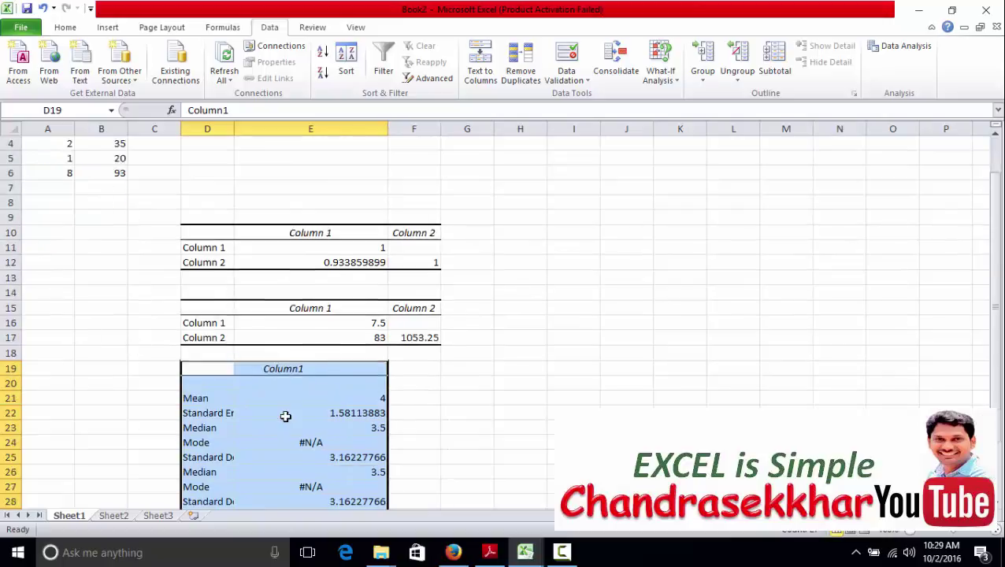
left_click_drag(325, 257, 332, 446)
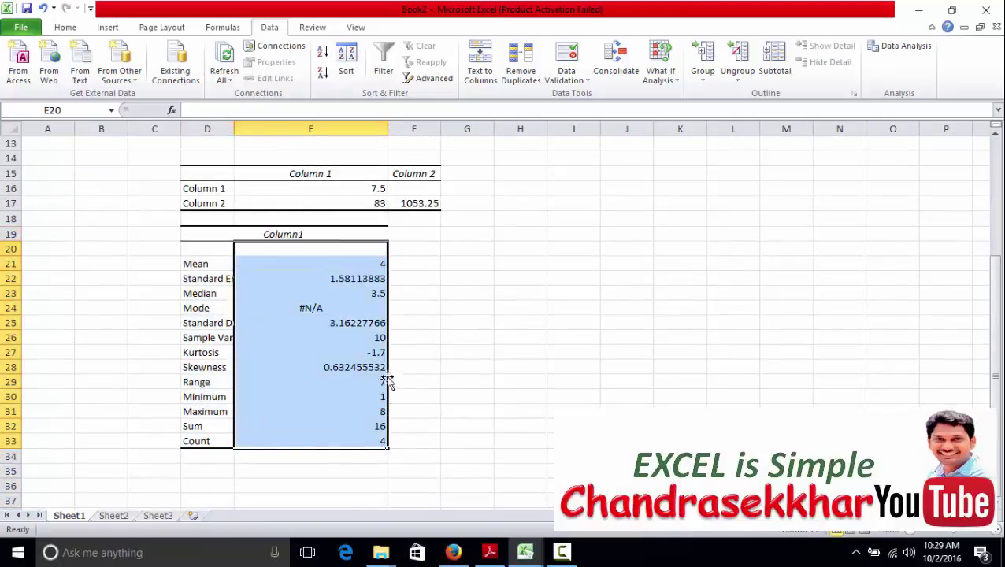
- Examine the mean, standard error and median entries in the descriptive statistics table below row 19
left_click(276, 308)
left_click(197, 263)
scroll(189, 268, "up", 4)
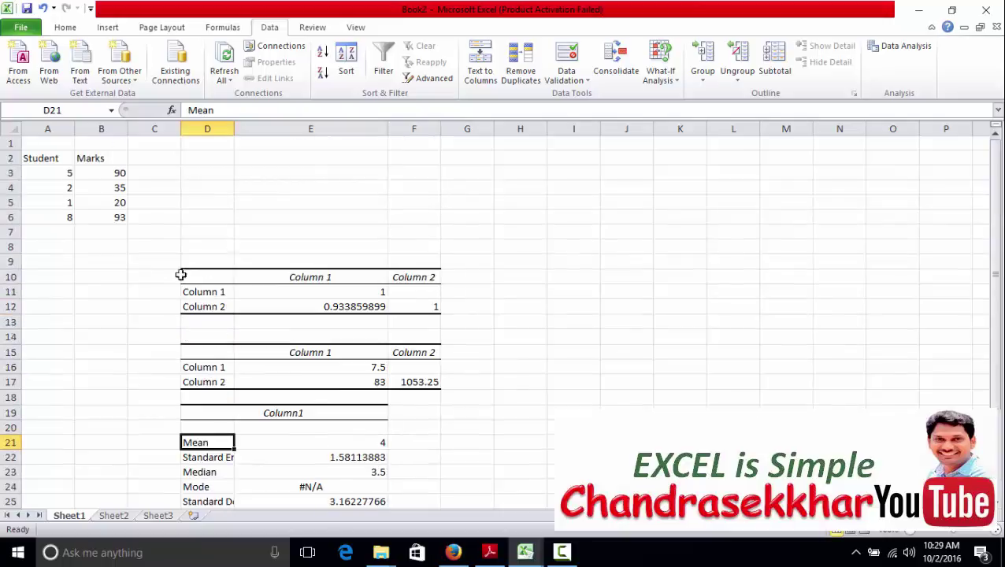
left_click(339, 444)
left_click(211, 460)
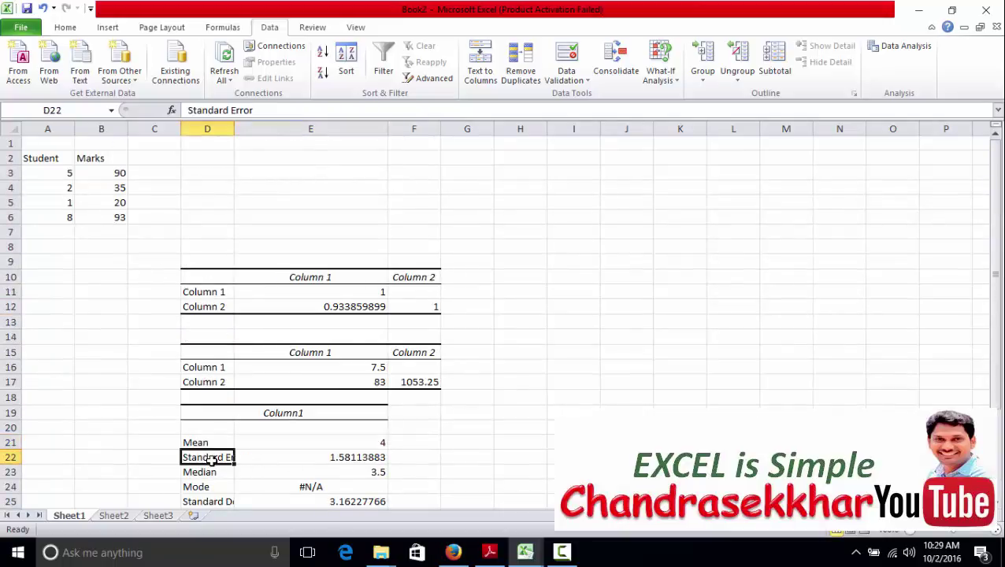
left_click(307, 459)
left_click(211, 472)
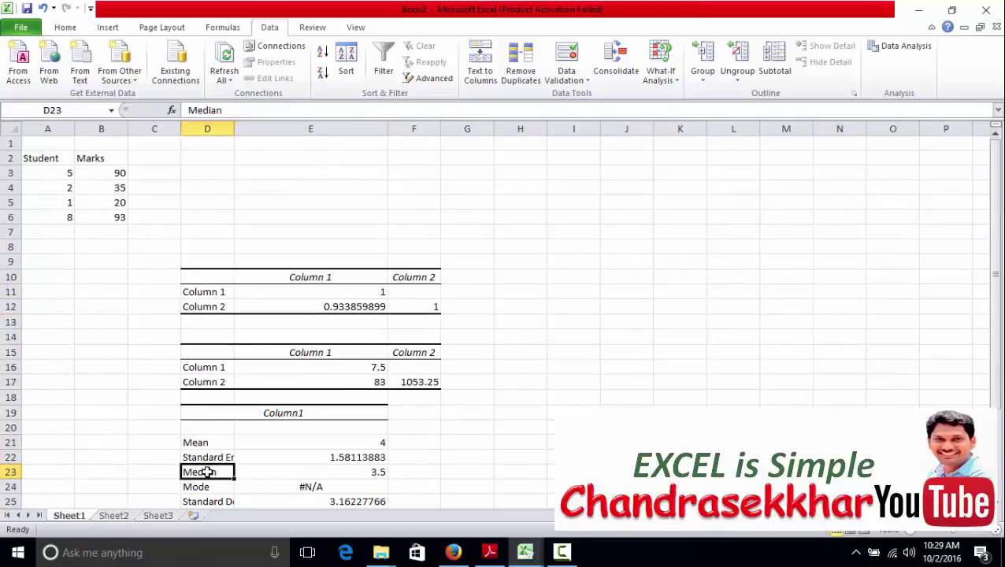
left_click(304, 473)
scroll(303, 474, "down", 2)
left_click(178, 408)
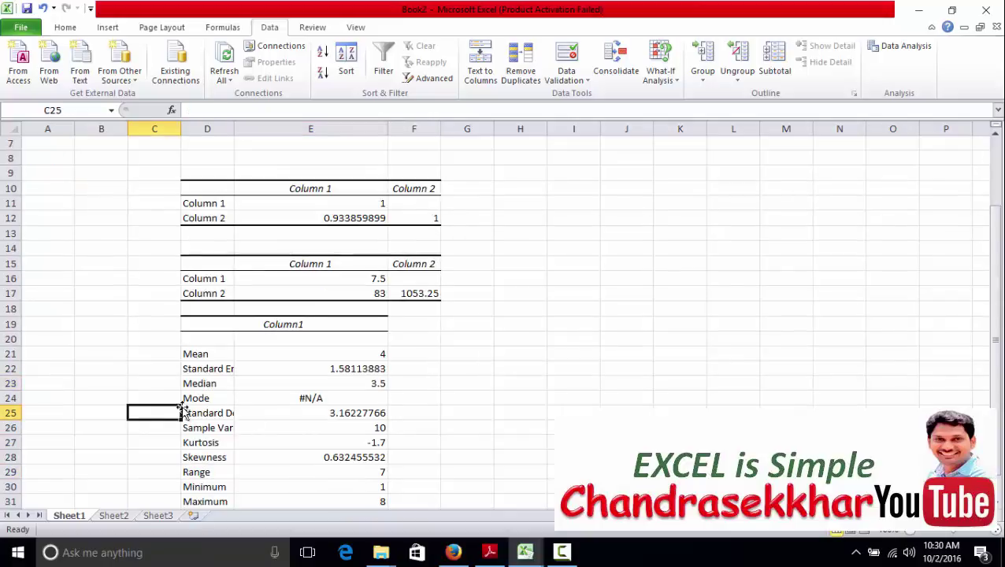
- Check the Mode entry in the descriptive statistics table against the source Student and Marks data in A2:B6
left_click(200, 398)
scroll(353, 410, "up", 1)
scroll(162, 272, "up", 1)
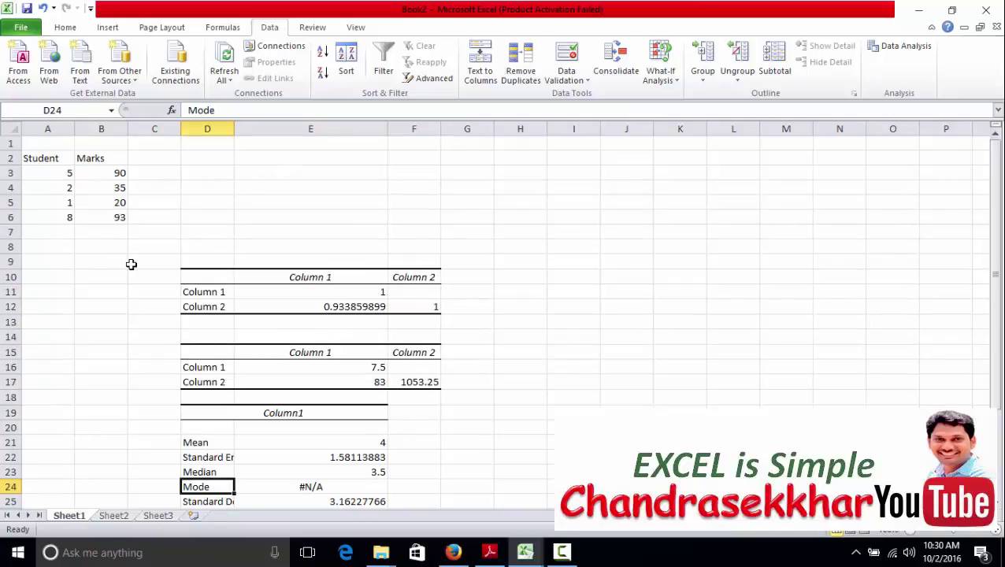
scroll(133, 264, "down", 5)
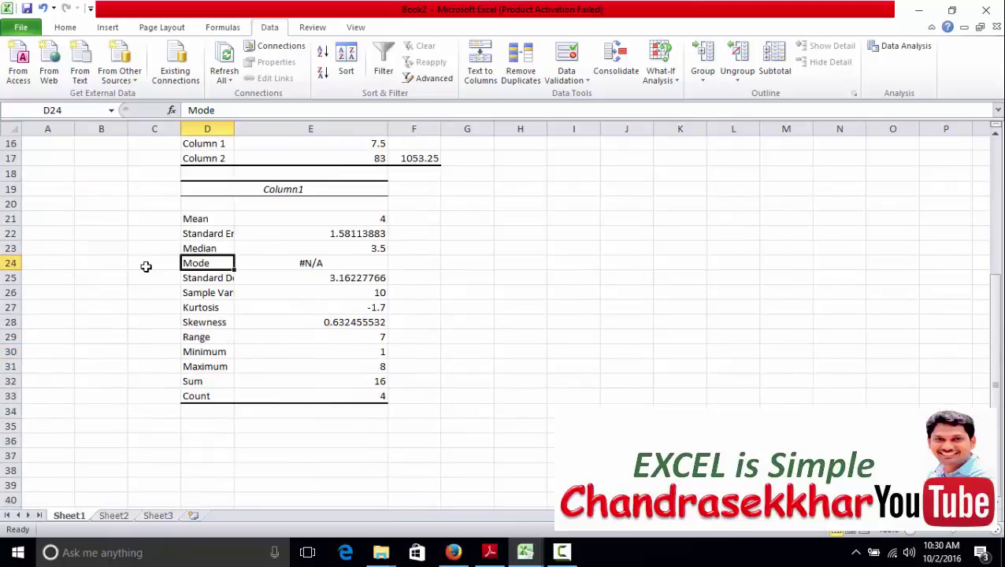
- Examine the sample variance, range, minimum, maximum, sum and count entries in the descriptive statistics table
left_click(256, 295)
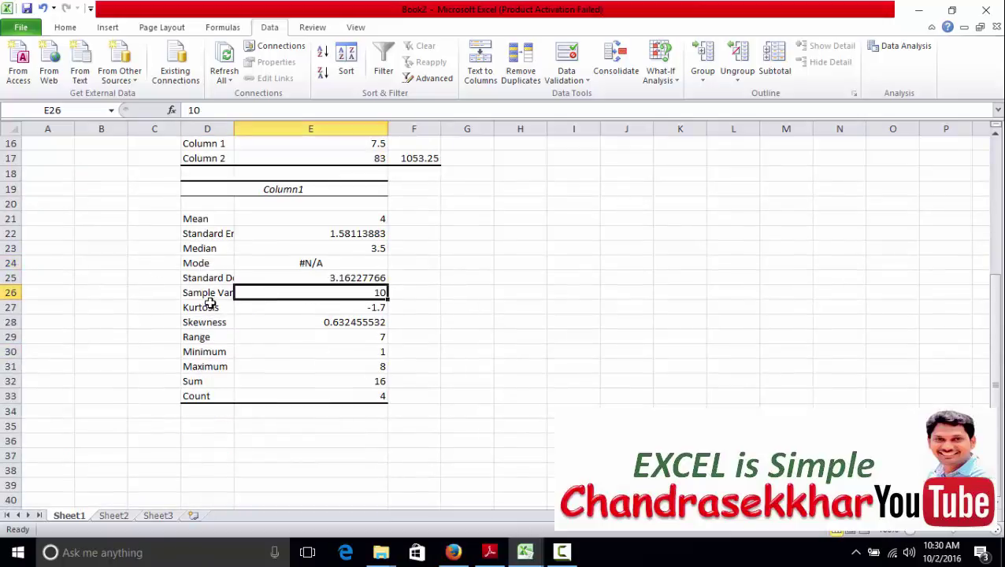
left_click(268, 335)
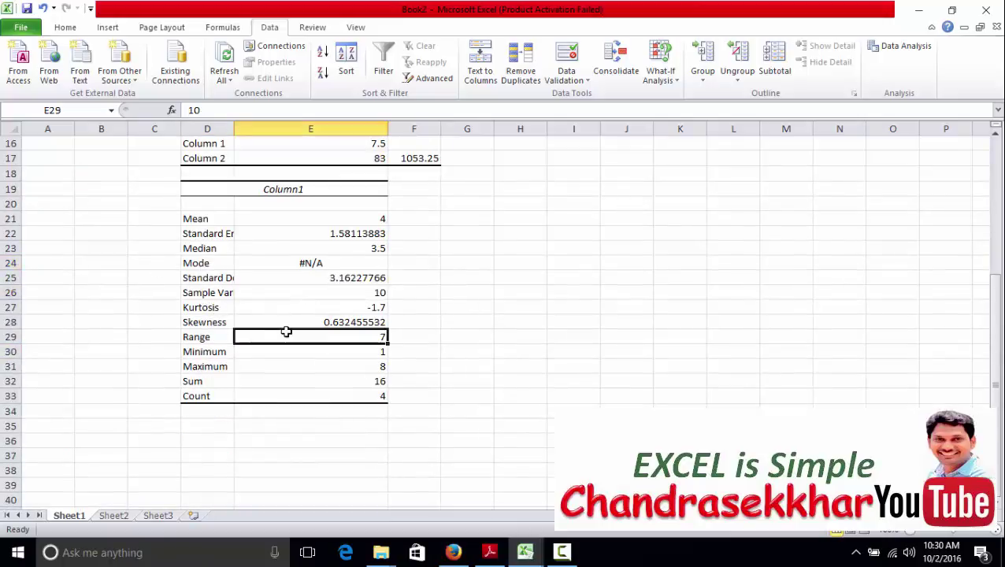
left_click(292, 353)
left_click(298, 368)
left_click(305, 382)
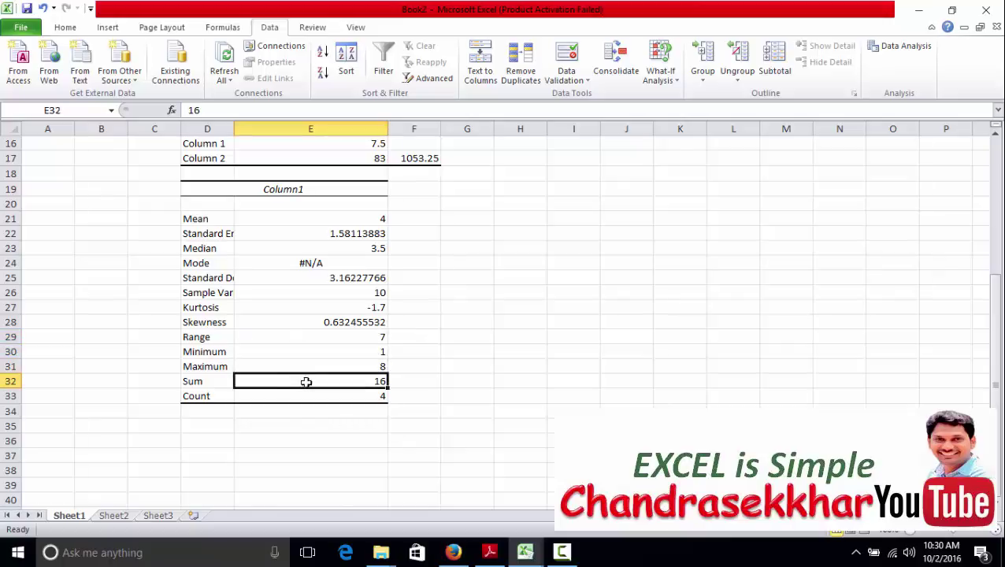
left_click(307, 398)
scroll(308, 400, "up", 5)
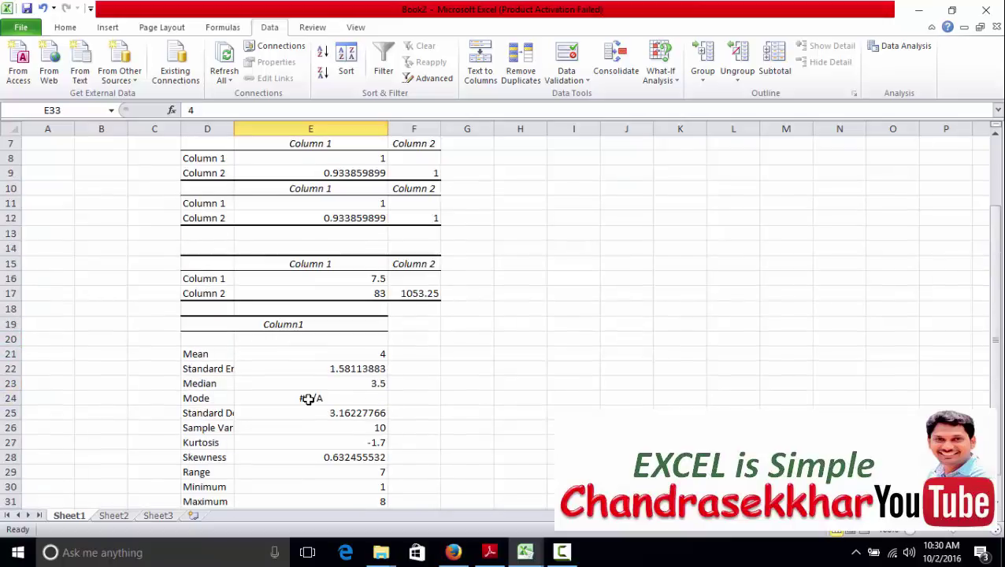